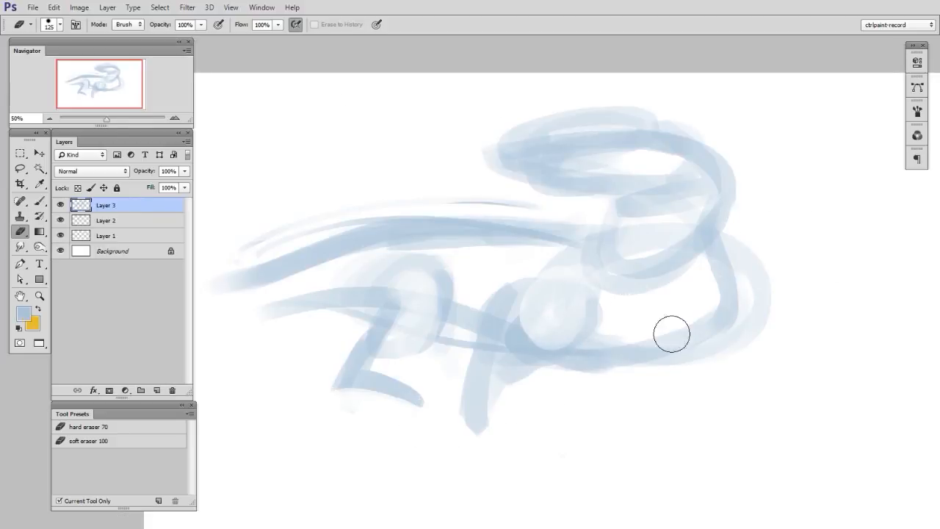
# - Enlarge the eraser to 113 px for cleaning up the blue lizard underdrawing
pyautogui.press('b')
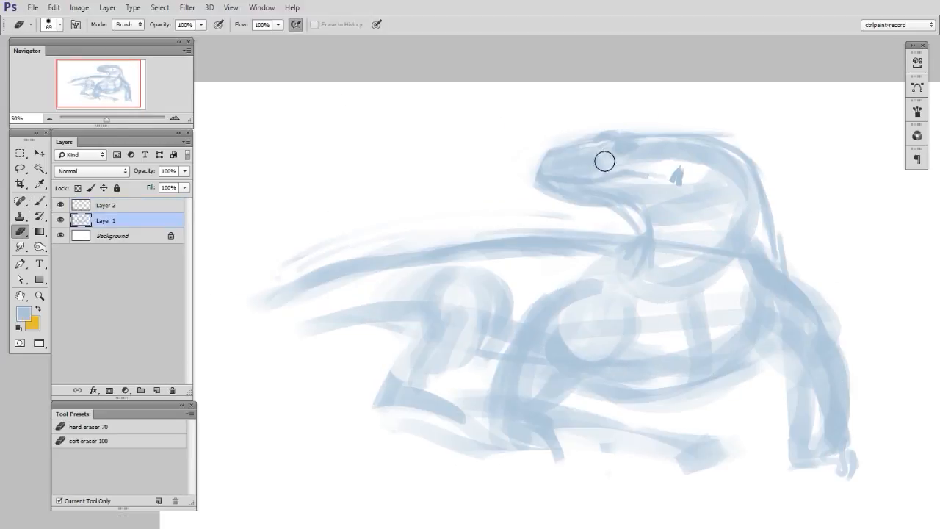
pyautogui.press(']')
pyautogui.press(']')
pyautogui.press(']')
pyautogui.press(']')
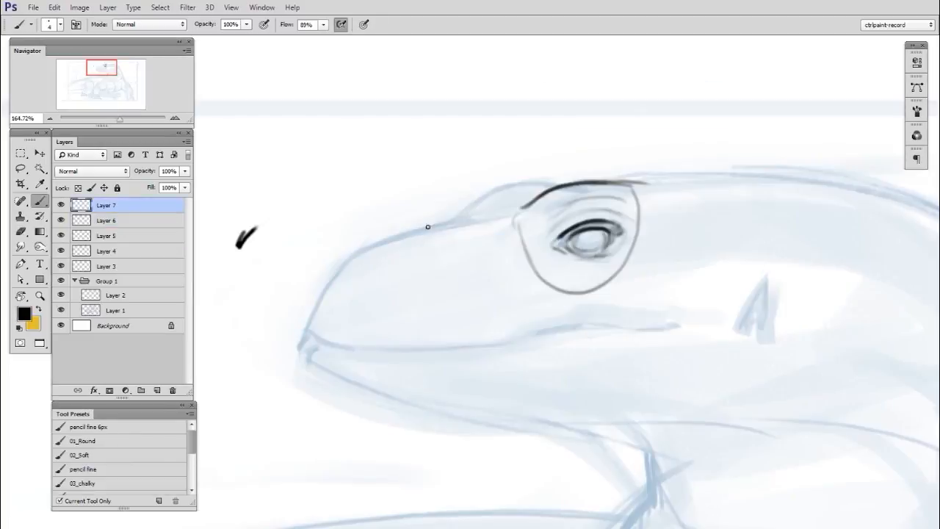
# - Ink the contour of the lizard's snout from the nose up to the brow with the fine pencil brush
pyautogui.moveTo(423, 228); pyautogui.dragTo(481, 215)
pyautogui.moveTo(312, 312)
pyautogui.mouseDown()
pyautogui.moveTo(334, 265)
pyautogui.moveTo(376, 241)
pyautogui.mouseUp()
pyautogui.moveTo(335, 264); pyautogui.dragTo(445, 220)
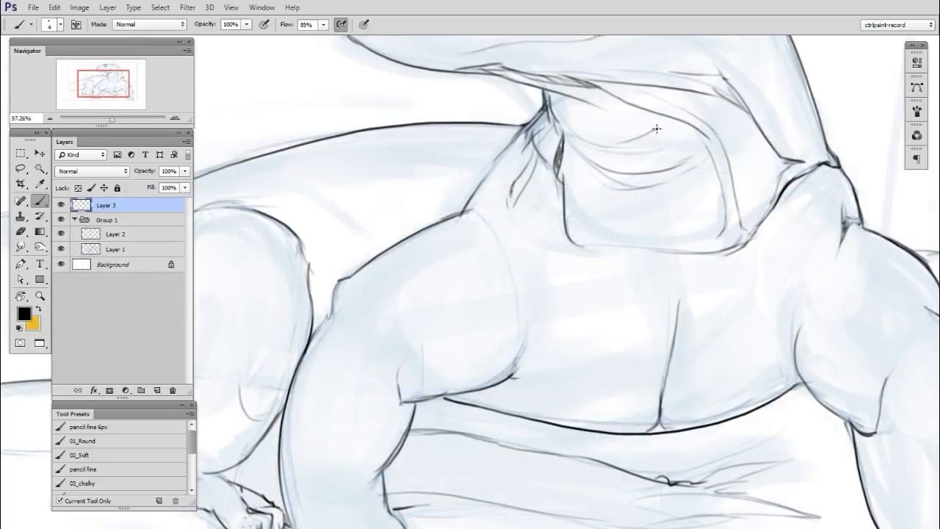
pyautogui.press('e')
pyautogui.press('b')
pyautogui.moveTo(555, 98); pyautogui.dragTo(598, 121)
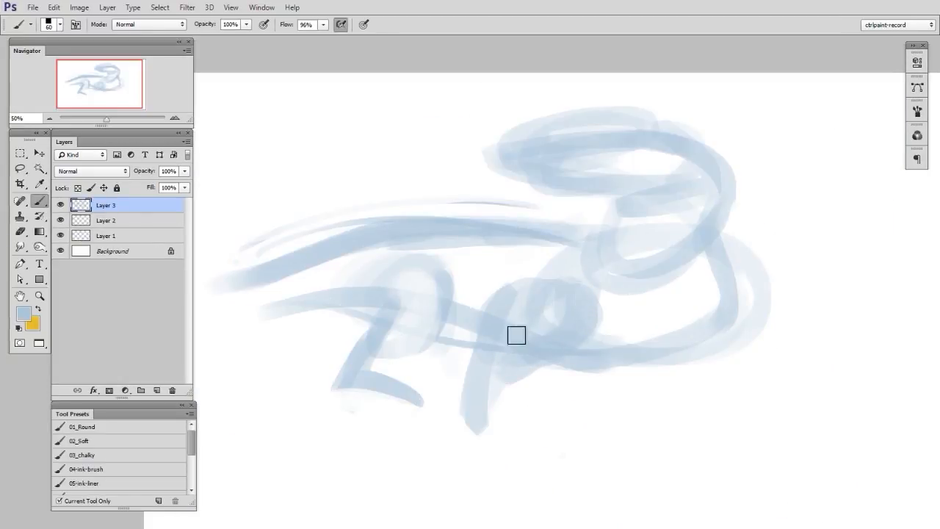
# - Lighten the inside of the lizard's shoulder circle with the eraser and brush in a lower curve for the belly
pyautogui.press('e')
pyautogui.moveTo(556, 304)
pyautogui.mouseDown()
pyautogui.moveTo(583, 282)
pyautogui.moveTo(580, 322)
pyautogui.mouseUp()
pyautogui.press('b')
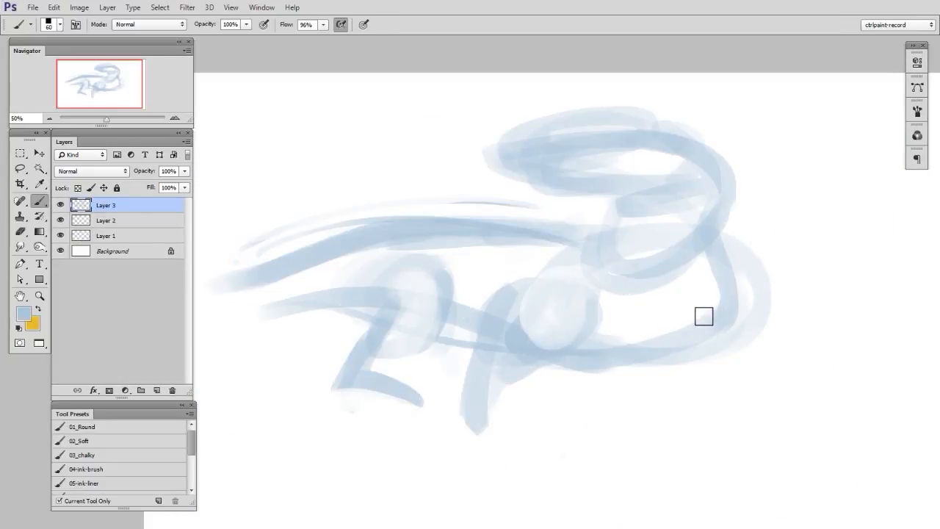
pyautogui.moveTo(539, 365)
pyautogui.mouseDown()
pyautogui.moveTo(595, 389)
pyautogui.moveTo(697, 332)
pyautogui.mouseUp()
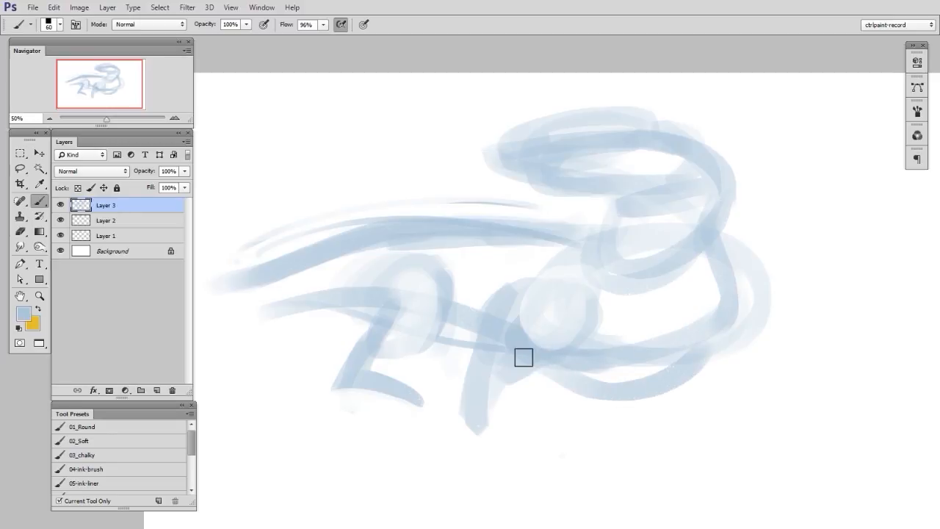
# - Block in the lizard's near shoulder and straight foreleg with broad blue strokes from the neck base to the foot
pyautogui.moveTo(719, 245); pyautogui.dragTo(776, 298)
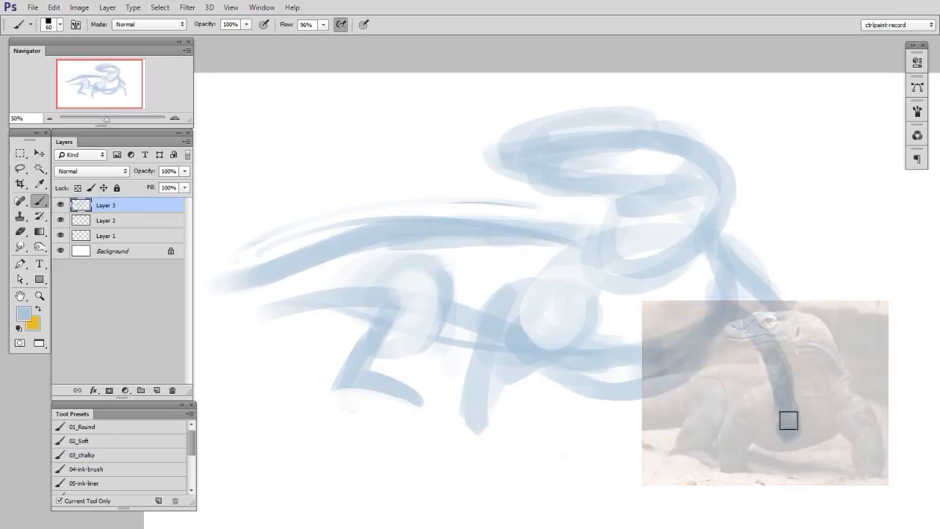
pyautogui.moveTo(730, 331); pyautogui.dragTo(768, 367)
pyautogui.moveTo(736, 274)
pyautogui.mouseDown()
pyautogui.moveTo(752, 368)
pyautogui.moveTo(761, 342)
pyautogui.moveTo(748, 336)
pyautogui.moveTo(753, 419)
pyautogui.mouseUp()
pyautogui.moveTo(788, 337)
pyautogui.mouseDown()
pyautogui.moveTo(795, 385)
pyautogui.moveTo(780, 434)
pyautogui.mouseUp()
pyautogui.moveTo(780, 327)
pyautogui.mouseDown()
pyautogui.moveTo(761, 370)
pyautogui.moveTo(790, 411)
pyautogui.mouseUp()
pyautogui.moveTo(756, 436); pyautogui.dragTo(773, 434)
pyautogui.moveTo(758, 387); pyautogui.dragTo(757, 445)
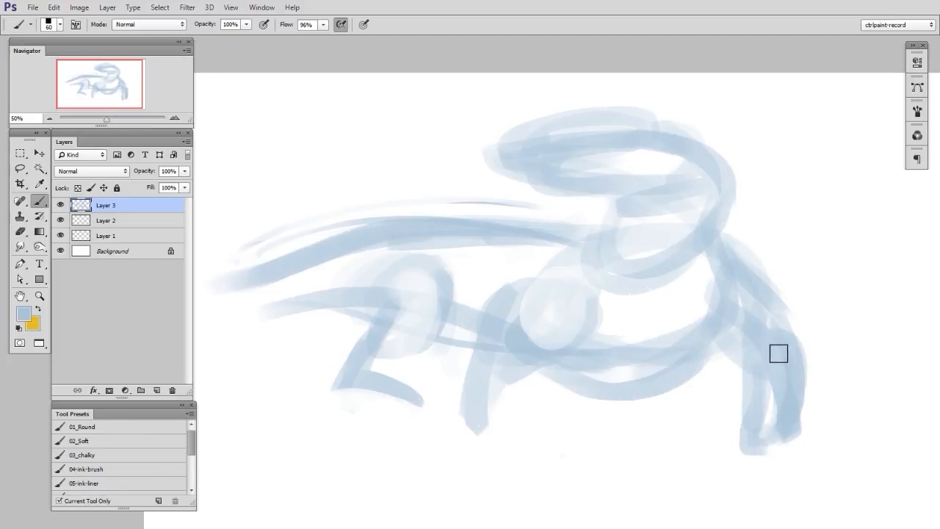
pyautogui.moveTo(769, 291); pyautogui.dragTo(785, 323)
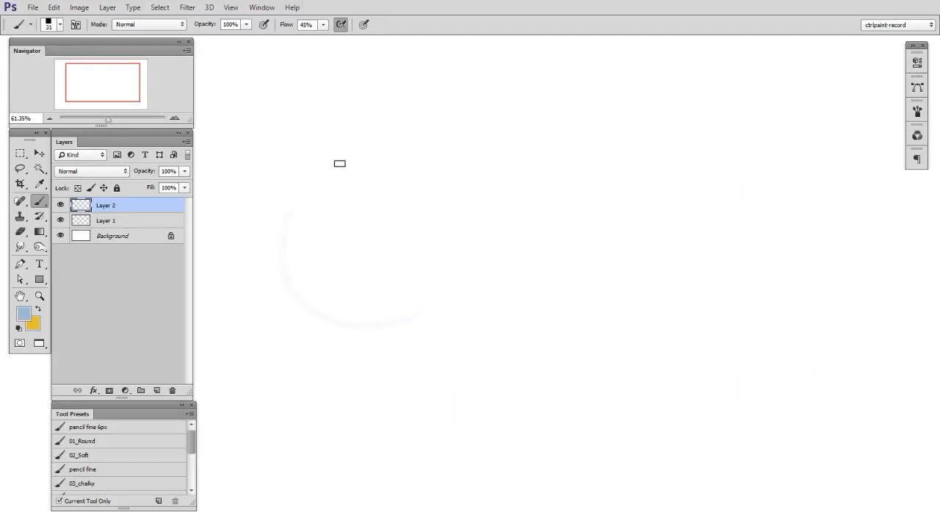
# - Sketch the dragon's round cranium in light blue, with a curved back of the neck and a sloping forehead line
pyautogui.moveTo(387, 319)
pyautogui.mouseDown()
pyautogui.moveTo(464, 189)
pyautogui.moveTo(430, 308)
pyautogui.moveTo(292, 269)
pyautogui.mouseUp()
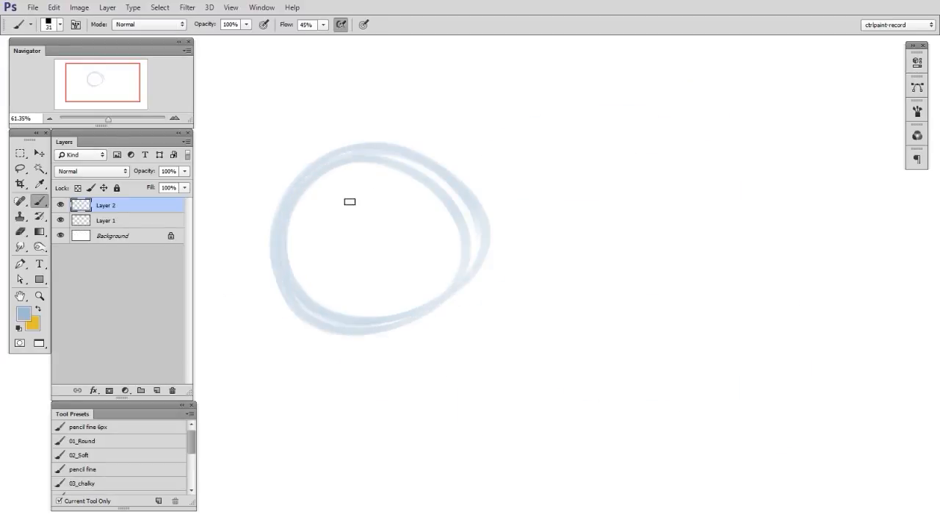
pyautogui.moveTo(235, 411)
pyautogui.mouseDown()
pyautogui.moveTo(482, 245)
pyautogui.moveTo(502, 178)
pyautogui.mouseUp()
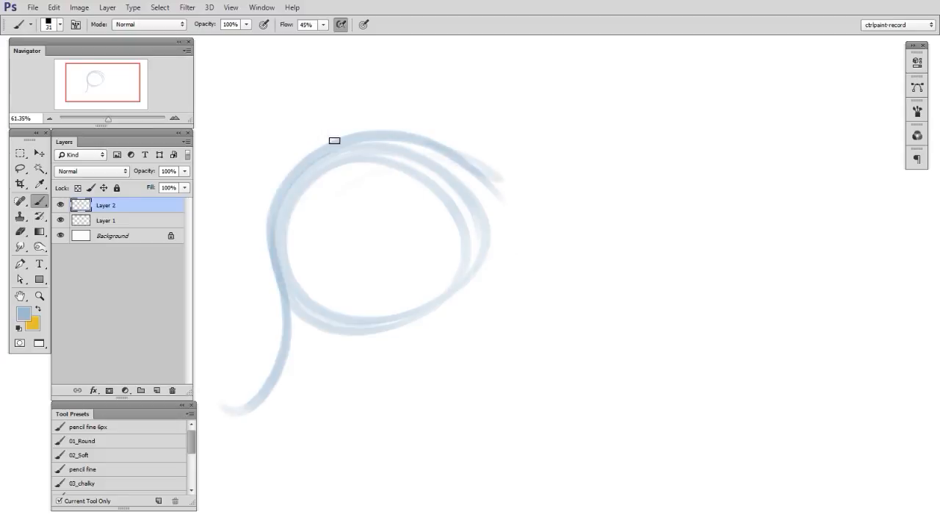
pyautogui.moveTo(289, 358); pyautogui.dragTo(328, 284)
pyautogui.moveTo(440, 160); pyautogui.dragTo(547, 213)
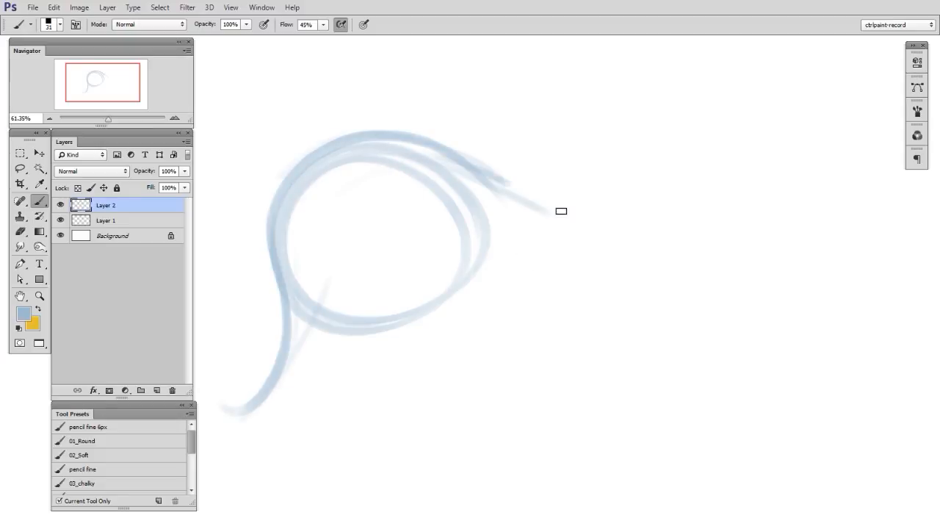
pyautogui.moveTo(507, 182); pyautogui.dragTo(686, 248)
# - Rework the dragon's neck line, redrawing it as a smoother curve from the back of the skull downward
pyautogui.moveTo(323, 169); pyautogui.dragTo(307, 400)
pyautogui.press('e')
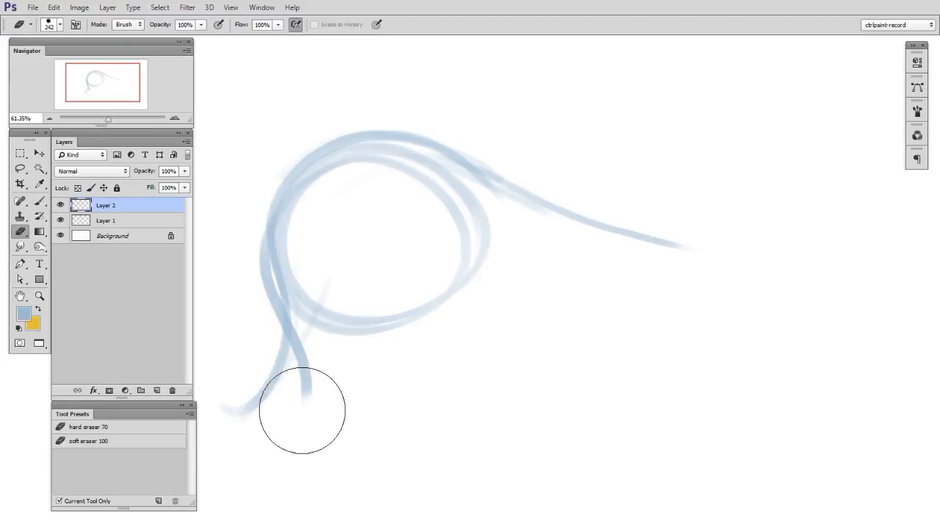
pyautogui.hotkey('ctrl', 'z')
pyautogui.press('b')
pyautogui.moveTo(268, 432); pyautogui.dragTo(323, 141)
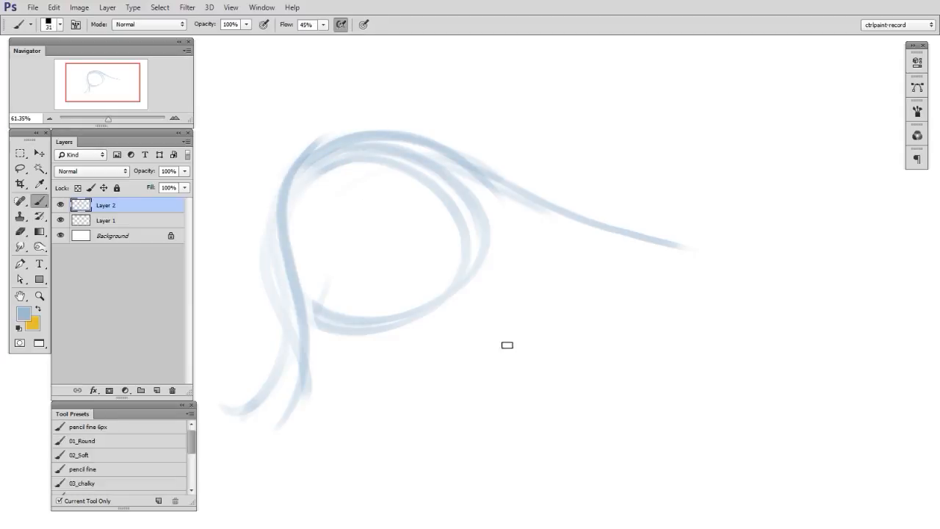
# - Sketch the dragon's cheek circle, lower jaw line and the blunt end of the snout
pyautogui.moveTo(477, 204)
pyautogui.mouseDown()
pyautogui.moveTo(450, 176)
pyautogui.moveTo(474, 199)
pyautogui.mouseUp()
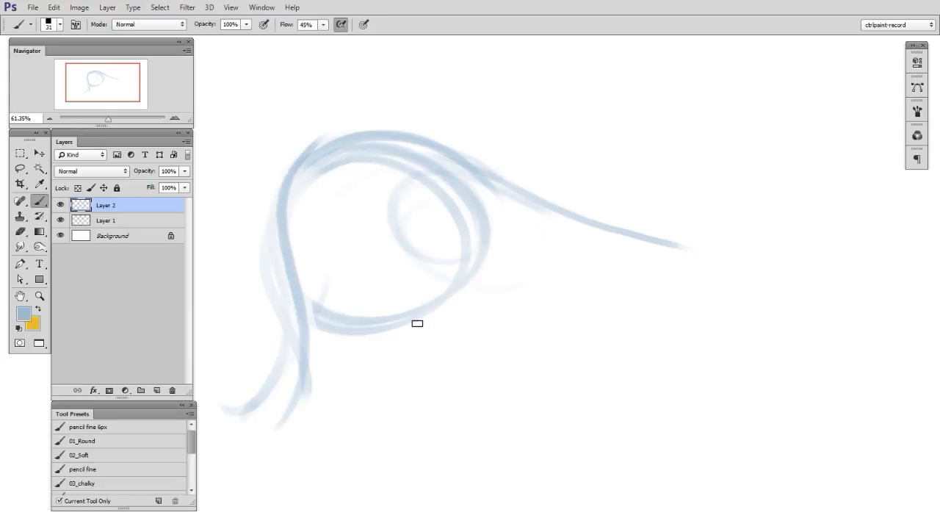
pyautogui.moveTo(334, 254)
pyautogui.mouseDown()
pyautogui.moveTo(399, 323)
pyautogui.moveTo(524, 322)
pyautogui.mouseUp()
pyautogui.moveTo(426, 335); pyautogui.dragTo(522, 320)
pyautogui.moveTo(422, 336)
pyautogui.mouseDown()
pyautogui.moveTo(545, 320)
pyautogui.moveTo(406, 338)
pyautogui.moveTo(686, 317)
pyautogui.mouseUp()
pyautogui.moveTo(739, 234); pyautogui.dragTo(719, 304)
pyautogui.moveTo(732, 218); pyautogui.dragTo(697, 306)
# - Strengthen the top of the dragon's snout and the skull contour, and add a curve behind the eye area
pyautogui.moveTo(463, 178)
pyautogui.mouseDown()
pyautogui.moveTo(514, 182)
pyautogui.moveTo(571, 212)
pyautogui.moveTo(686, 235)
pyautogui.mouseUp()
pyautogui.moveTo(448, 176); pyautogui.dragTo(278, 271)
pyautogui.moveTo(294, 190); pyautogui.dragTo(276, 316)
pyautogui.moveTo(334, 163); pyautogui.dragTo(432, 243)
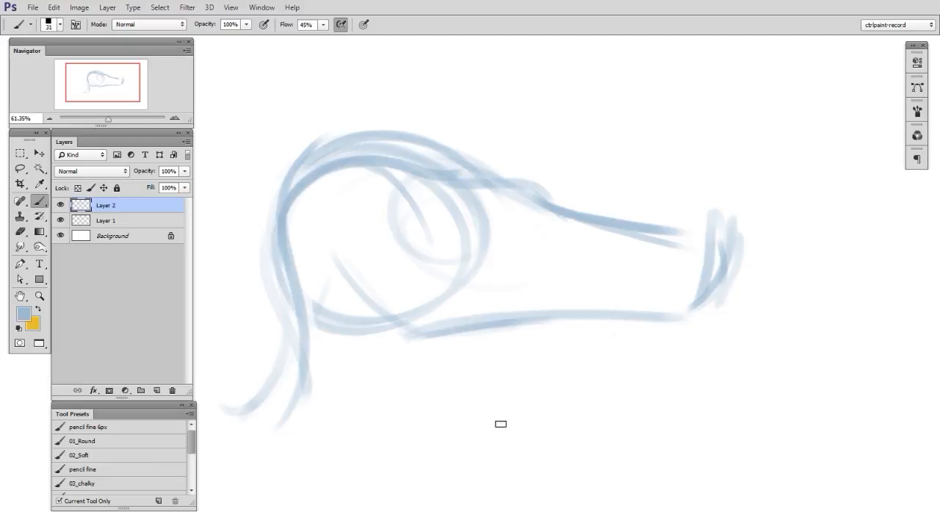
# - Sketch the dragon's eye socket and the bump on the nose bridge, and start the mouth line at the cheek
pyautogui.moveTo(505, 201); pyautogui.dragTo(512, 228)
pyautogui.moveTo(550, 187); pyautogui.dragTo(585, 212)
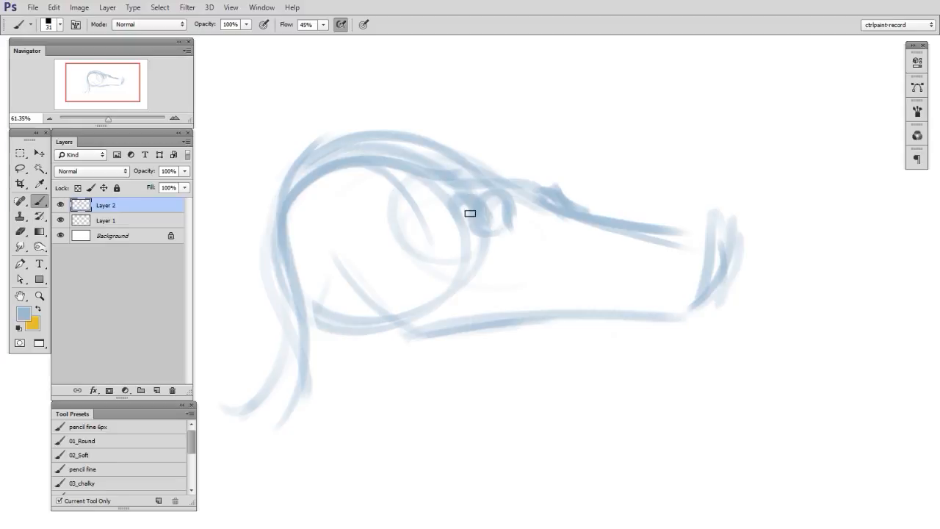
pyautogui.press('e')
pyautogui.press('b')
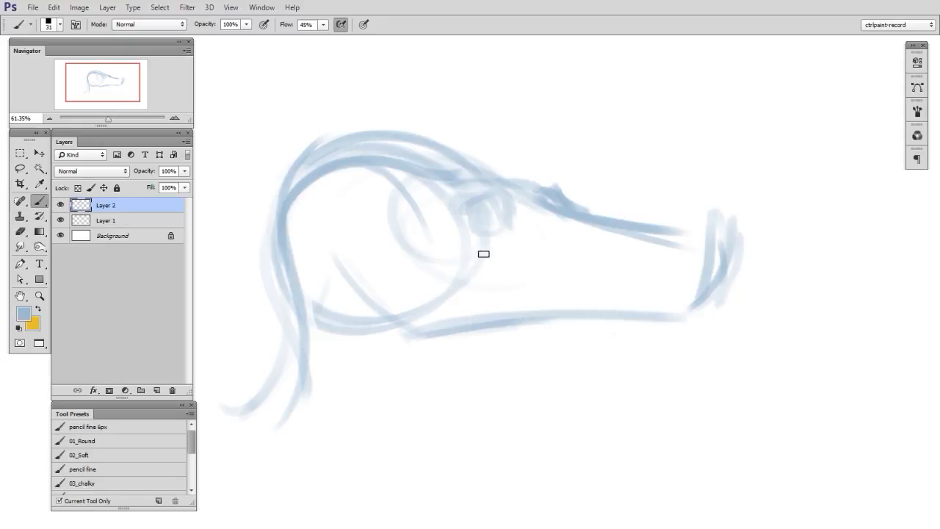
pyautogui.moveTo(399, 244); pyautogui.dragTo(467, 245)
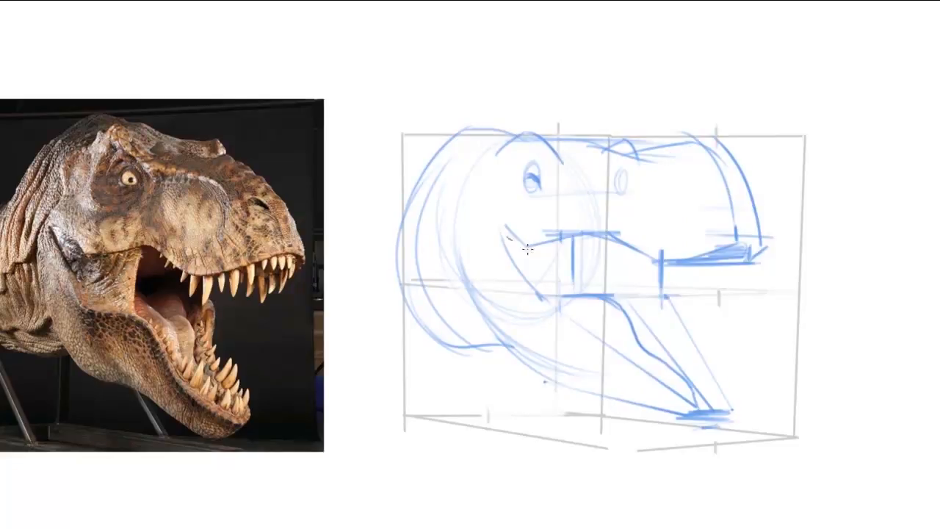
# - Ink the T-rex's upper lip line, upper teeth and nostril in black over the blue construction
pyautogui.moveTo(504, 233); pyautogui.dragTo(686, 260)
pyautogui.moveTo(694, 256); pyautogui.dragTo(709, 253)
pyautogui.moveTo(715, 254); pyautogui.dragTo(727, 254)
pyautogui.moveTo(740, 249); pyautogui.dragTo(751, 246)
pyautogui.moveTo(686, 256); pyautogui.dragTo(764, 239)
pyautogui.moveTo(750, 244); pyautogui.dragTo(763, 243)
pyautogui.moveTo(711, 179); pyautogui.dragTo(727, 198)
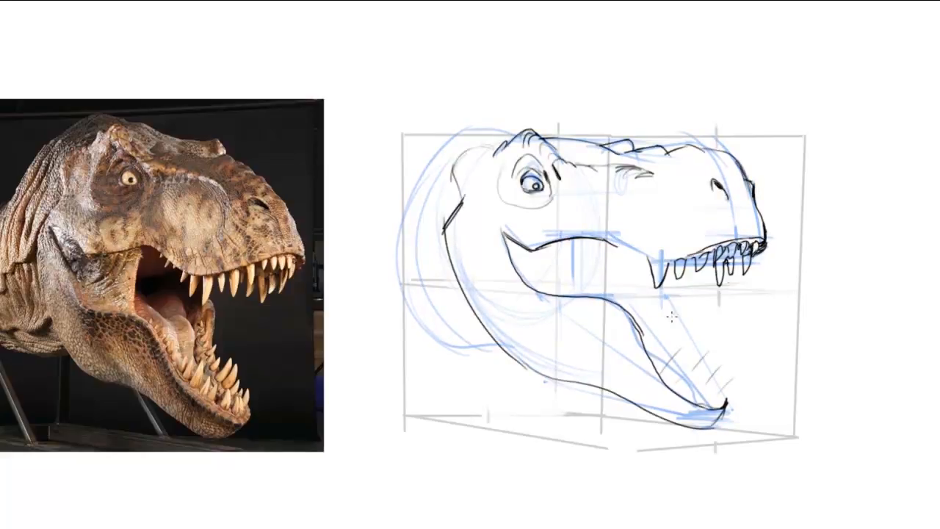
# - Ink the row of teeth along the T-rex's open lower jaw
pyautogui.moveTo(679, 301); pyautogui.dragTo(690, 353)
pyautogui.moveTo(698, 353); pyautogui.dragTo(727, 396)
pyautogui.moveTo(668, 351); pyautogui.dragTo(718, 383)
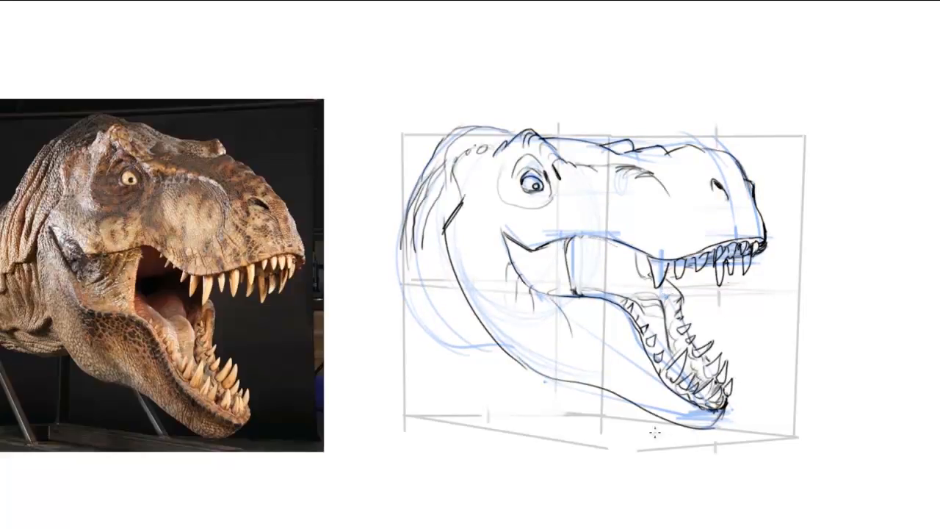
# - Add skin folds at the T-rex's mouth corner and neck, bumps along the jaw, and the inner mouth details
pyautogui.moveTo(523, 249); pyautogui.dragTo(522, 268)
pyautogui.moveTo(515, 242); pyautogui.dragTo(521, 254)
pyautogui.moveTo(508, 349); pyautogui.dragTo(547, 366)
pyautogui.moveTo(553, 376); pyautogui.dragTo(564, 381)
pyautogui.moveTo(446, 254); pyautogui.dragTo(411, 274)
pyautogui.moveTo(426, 316); pyautogui.dragTo(491, 343)
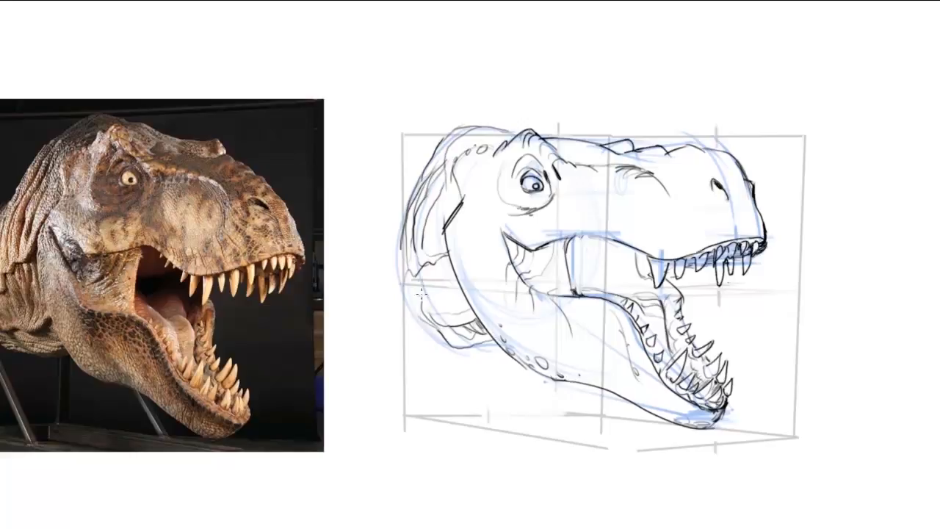
pyautogui.moveTo(421, 294); pyautogui.dragTo(433, 341)
pyautogui.moveTo(563, 239); pyautogui.dragTo(628, 239)
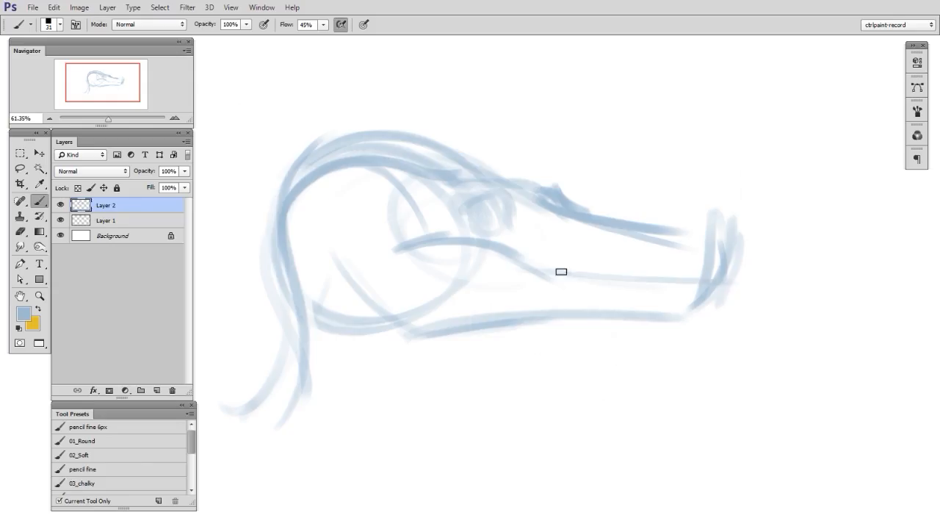
# - Extend the dragon's mouth line to the snout tip and shape the front and underside of the lower jaw
pyautogui.moveTo(558, 271); pyautogui.dragTo(756, 277)
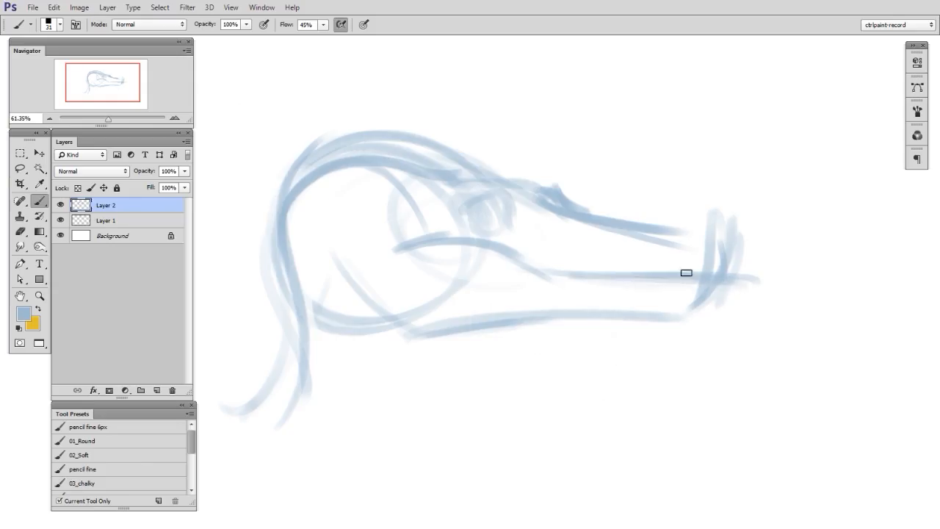
pyautogui.press('e')
pyautogui.press('b')
pyautogui.moveTo(559, 275)
pyautogui.mouseDown()
pyautogui.moveTo(740, 276)
pyautogui.moveTo(686, 323)
pyautogui.mouseUp()
pyautogui.press('e')
pyautogui.press('b')
pyautogui.moveTo(577, 308); pyautogui.dragTo(711, 307)
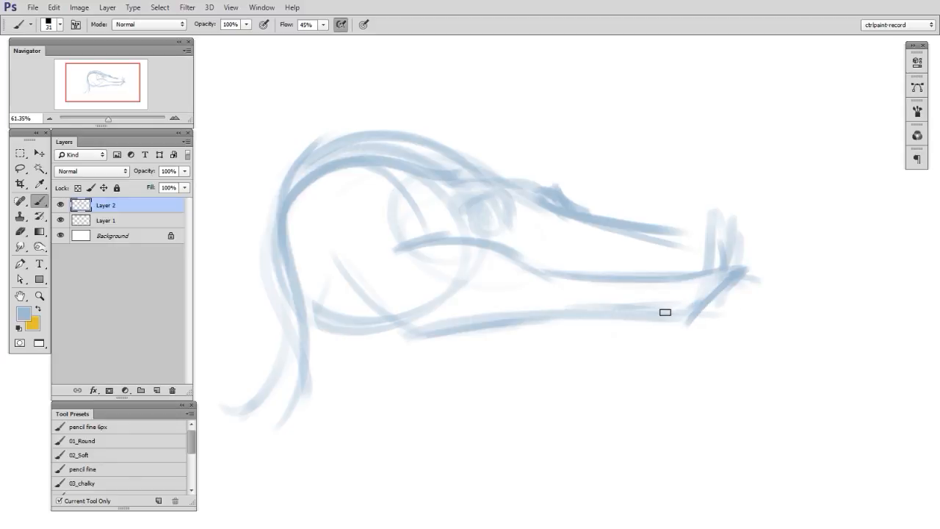
# - Define the back corner of the dragon's lower jaw with angled strokes joining the cheek to the underside
pyautogui.moveTo(545, 306); pyautogui.dragTo(461, 321)
pyautogui.moveTo(355, 259); pyautogui.dragTo(432, 313)
pyautogui.moveTo(383, 278)
pyautogui.mouseDown()
pyautogui.moveTo(465, 335)
pyautogui.moveTo(588, 312)
pyautogui.mouseUp()
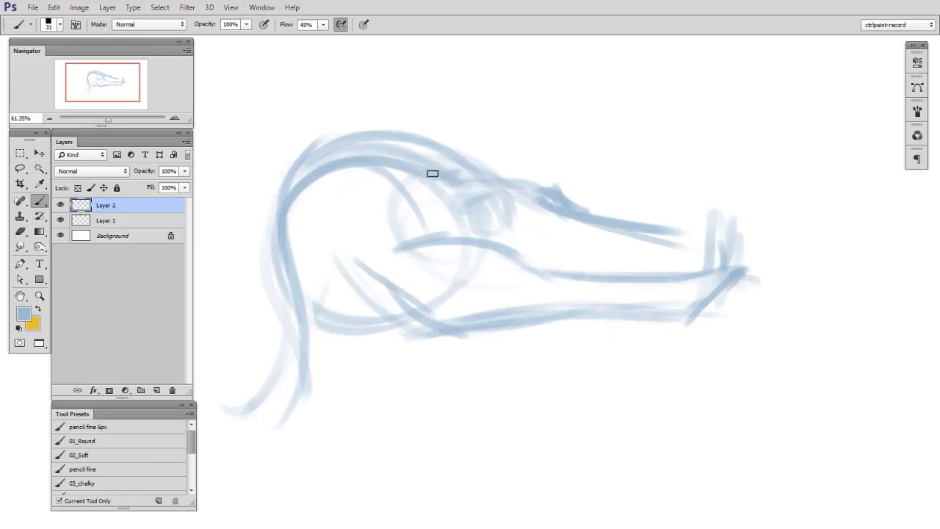
# - Mark the dragon's horn base and brow ridge, then sketch two swept-back horns on a new layer
pyautogui.moveTo(422, 194)
pyautogui.mouseDown()
pyautogui.moveTo(444, 157)
pyautogui.moveTo(509, 161)
pyautogui.moveTo(531, 178)
pyautogui.mouseUp()
pyautogui.hotkey('ctrl', 'shift', 'alt', 'n')
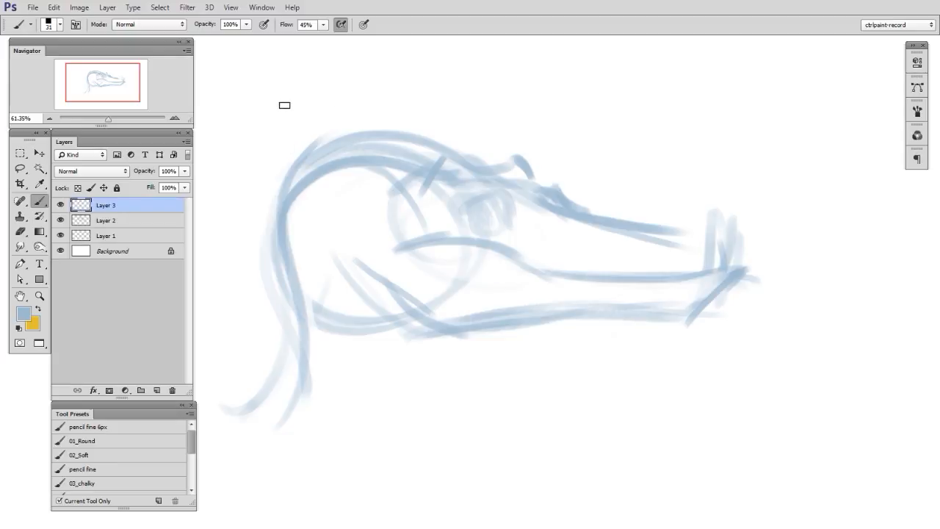
pyautogui.moveTo(224, 75)
pyautogui.mouseDown()
pyautogui.moveTo(308, 86)
pyautogui.moveTo(432, 166)
pyautogui.mouseUp()
pyautogui.moveTo(445, 92); pyautogui.dragTo(531, 178)
pyautogui.moveTo(226, 76); pyautogui.dragTo(401, 188)
pyautogui.moveTo(452, 97); pyautogui.dragTo(493, 167)
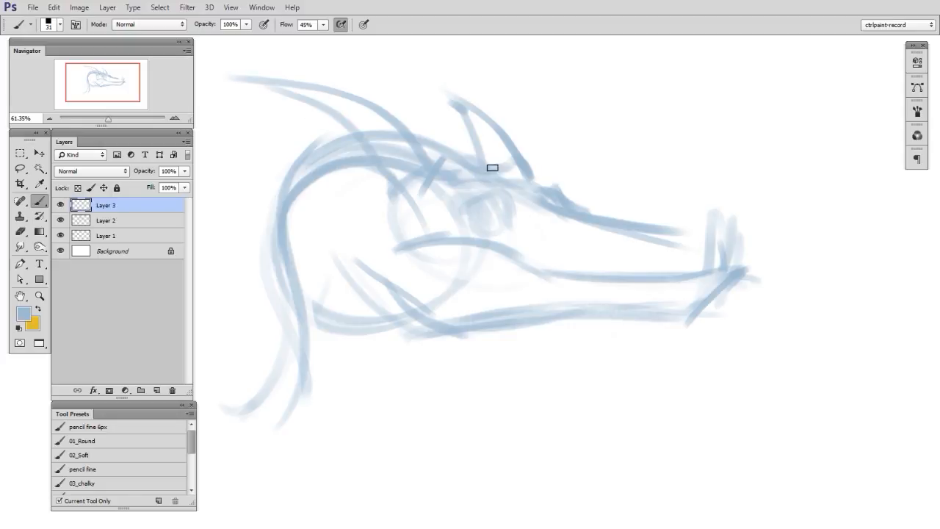
# - Undo the last three horn strokes
pyautogui.hotkey('ctrl', 'alt', 'z')
pyautogui.hotkey('ctrl', 'alt', 'z')
pyautogui.hotkey('ctrl', 'alt', 'z')
pyautogui.hotkey('ctrl', 'alt', 'z')
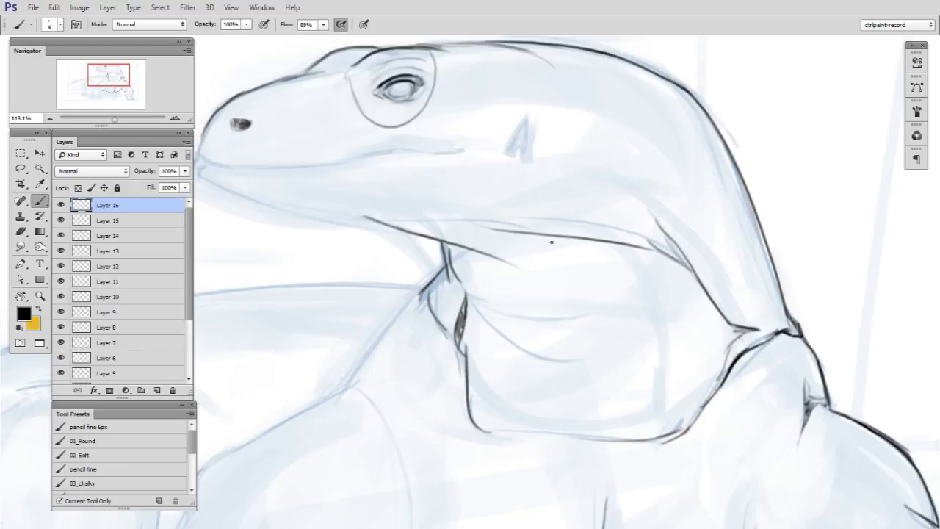
# - Draw the fold curving down the lizard's neck to the chest in fine lines and erase the overlap at its lower end
pyautogui.moveTo(563, 245); pyautogui.dragTo(652, 294)
pyautogui.moveTo(673, 367); pyautogui.dragTo(682, 434)
pyautogui.moveTo(626, 290)
pyautogui.mouseDown()
pyautogui.moveTo(658, 368)
pyautogui.moveTo(655, 436)
pyautogui.mouseUp()
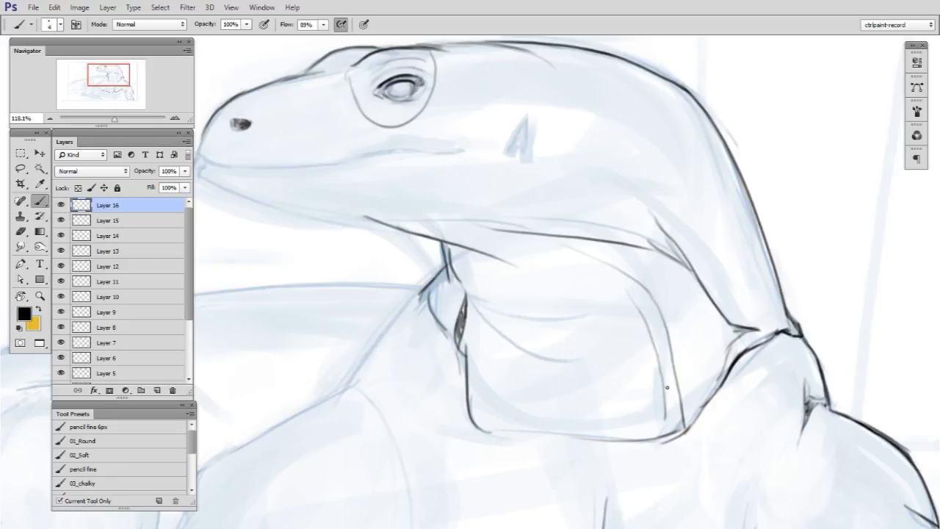
pyautogui.press('e')
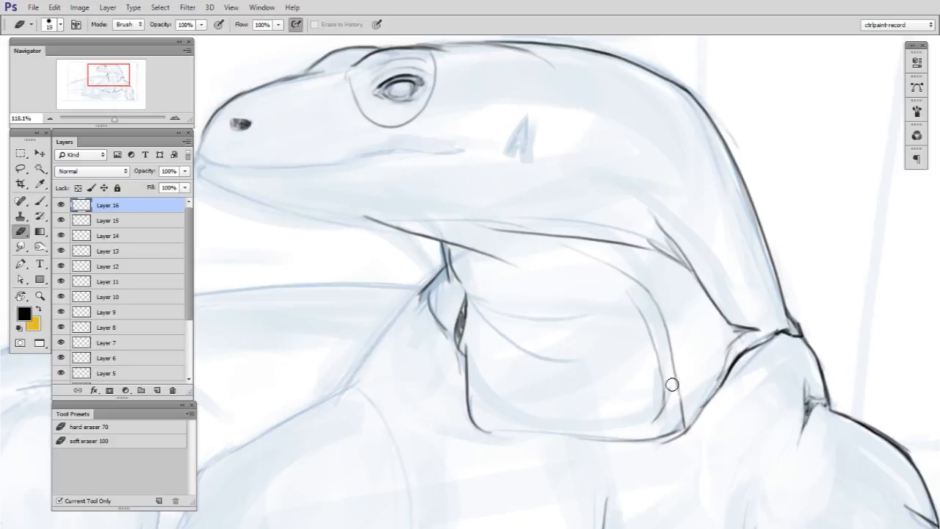
pyautogui.press('b')
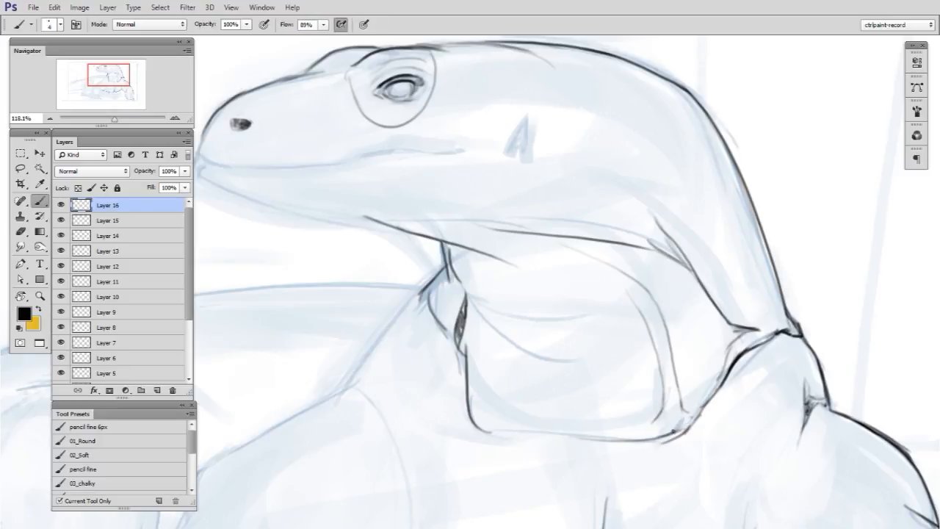
# - Ink the drooping throat creases and darken the upper neck fold beneath the lizard's jaw
pyautogui.moveTo(494, 323); pyautogui.dragTo(595, 336)
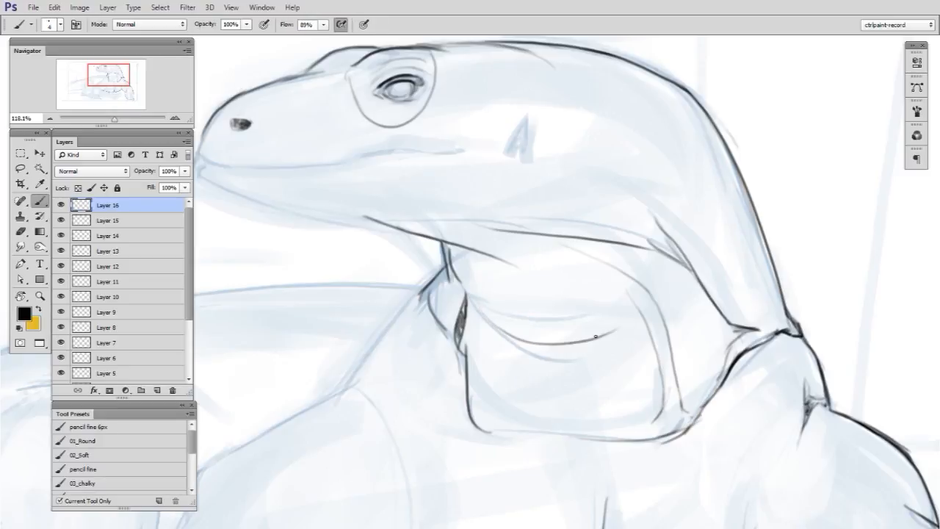
pyautogui.moveTo(513, 355); pyautogui.dragTo(596, 352)
pyautogui.moveTo(533, 253); pyautogui.dragTo(644, 301)
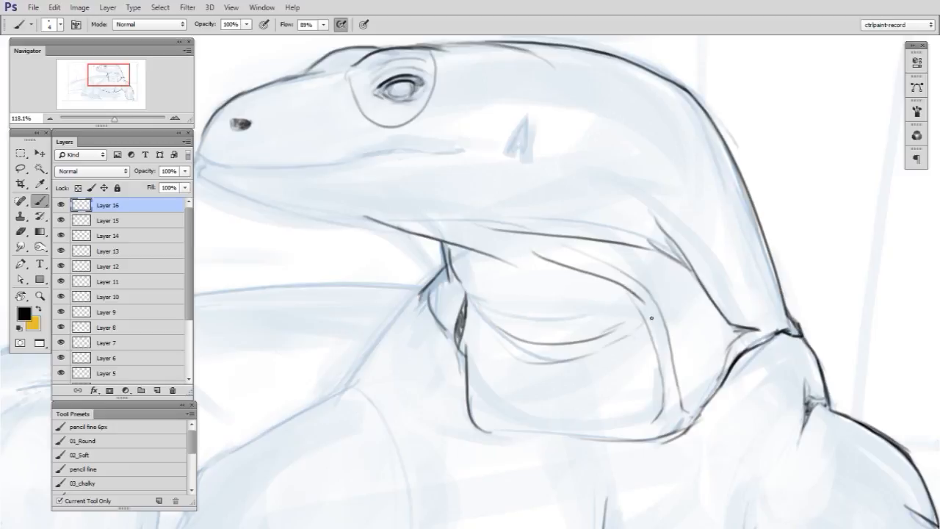
pyautogui.moveTo(553, 259)
pyautogui.mouseDown()
pyautogui.moveTo(460, 222)
pyautogui.moveTo(376, 211)
pyautogui.moveTo(508, 241)
pyautogui.mouseUp()
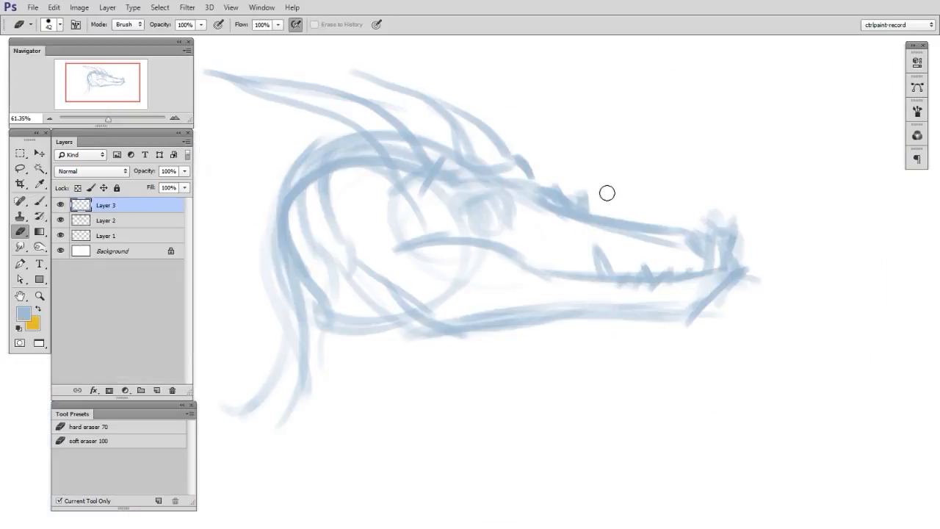
# - Merge the dragon sketch layers down into Layer 1 and return to the Brush tool
pyautogui.hotkey('ctrl', 'e')
pyautogui.hotkey('ctrl', 'e')
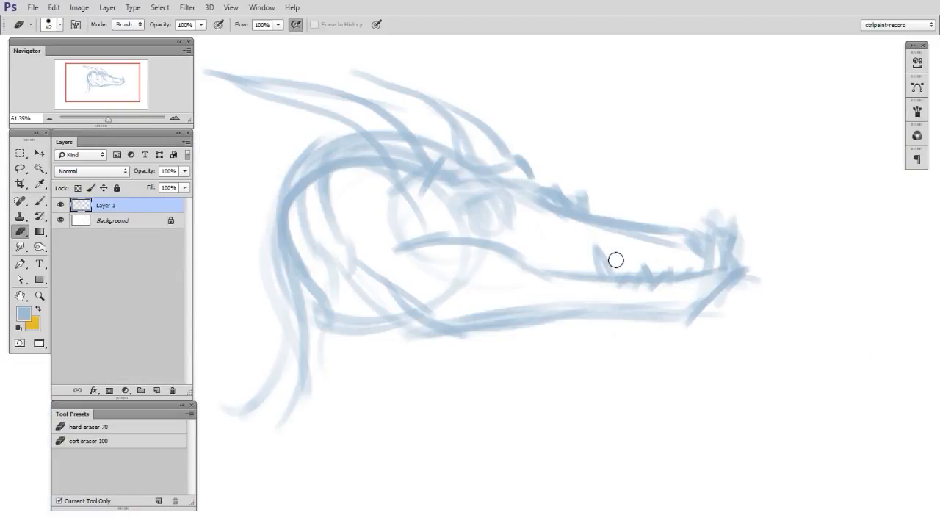
pyautogui.press('b')
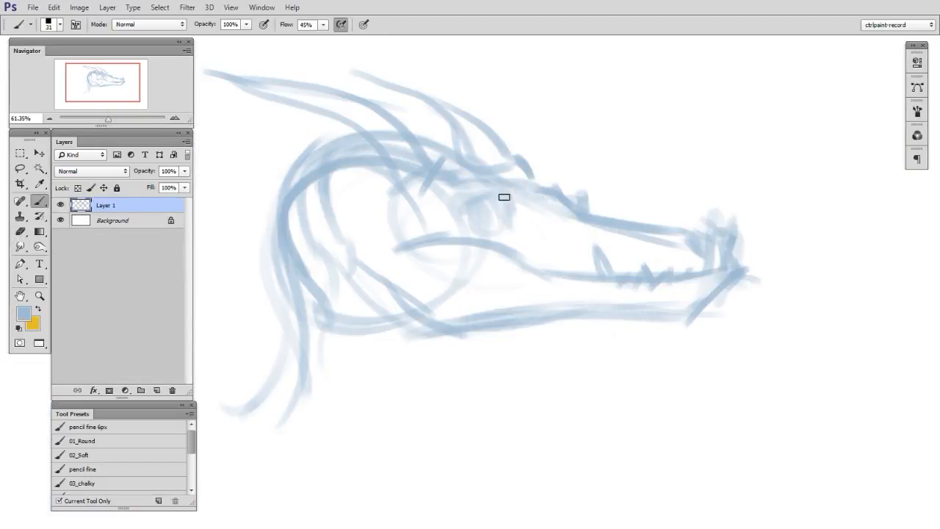
# - Darken the dragon's eye and its front corner, and define the nostril curve at the tip of the snout
pyautogui.moveTo(485, 200)
pyautogui.mouseDown()
pyautogui.moveTo(521, 225)
pyautogui.moveTo(489, 212)
pyautogui.moveTo(497, 223)
pyautogui.moveTo(506, 213)
pyautogui.mouseUp()
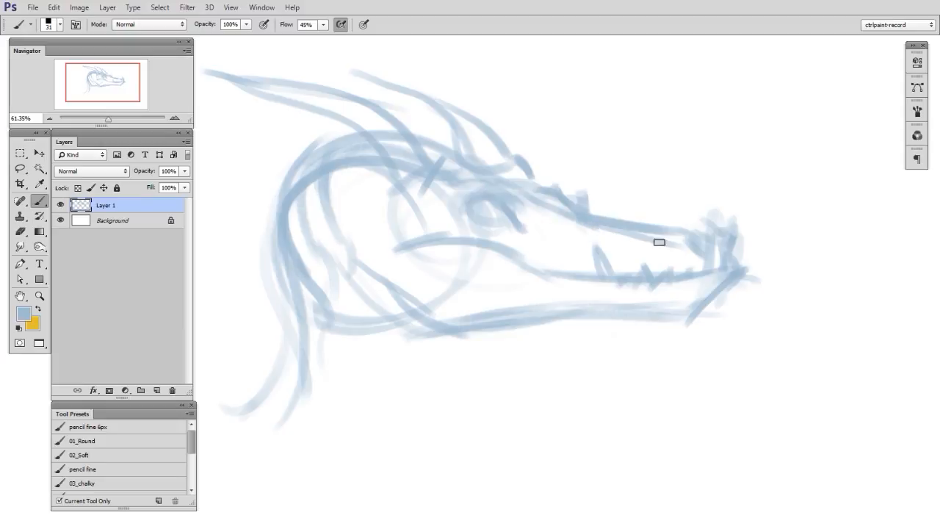
pyautogui.press('e')
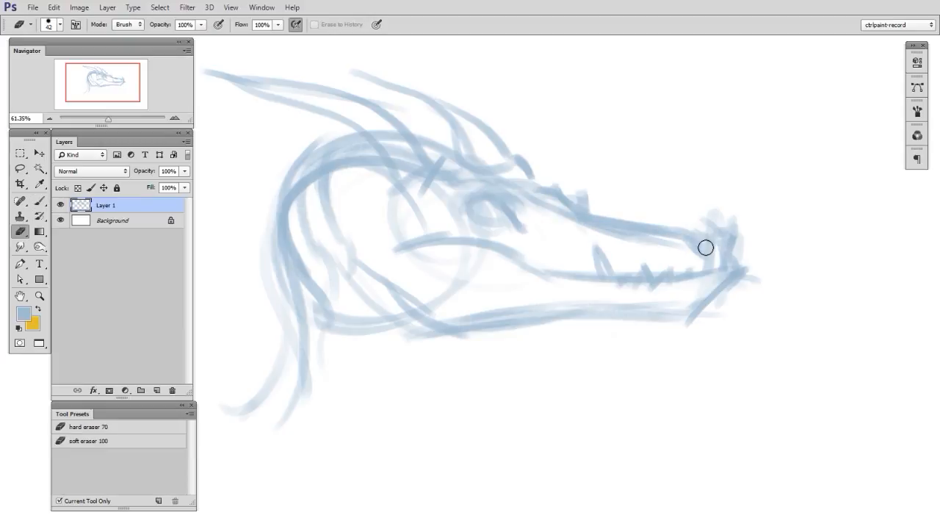
pyautogui.press('b')
pyautogui.press('e')
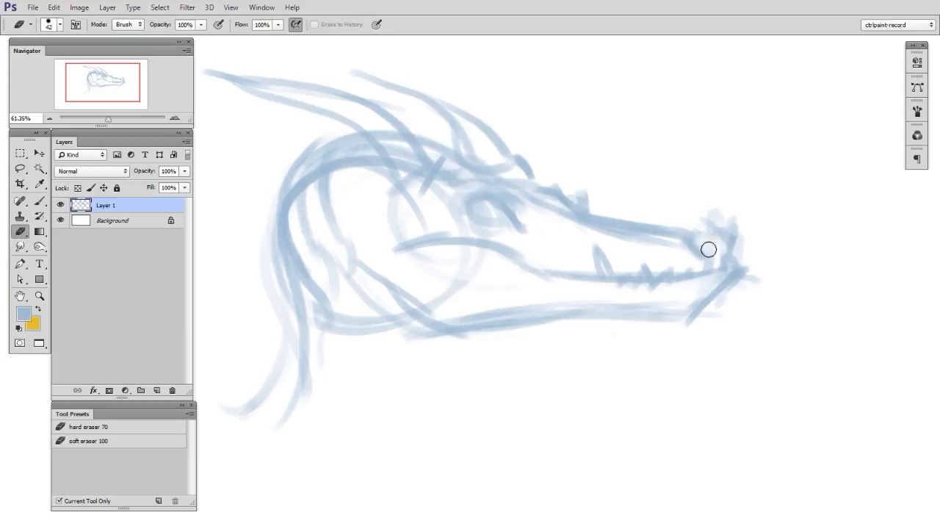
pyautogui.press('b')
pyautogui.moveTo(720, 236); pyautogui.dragTo(745, 273)
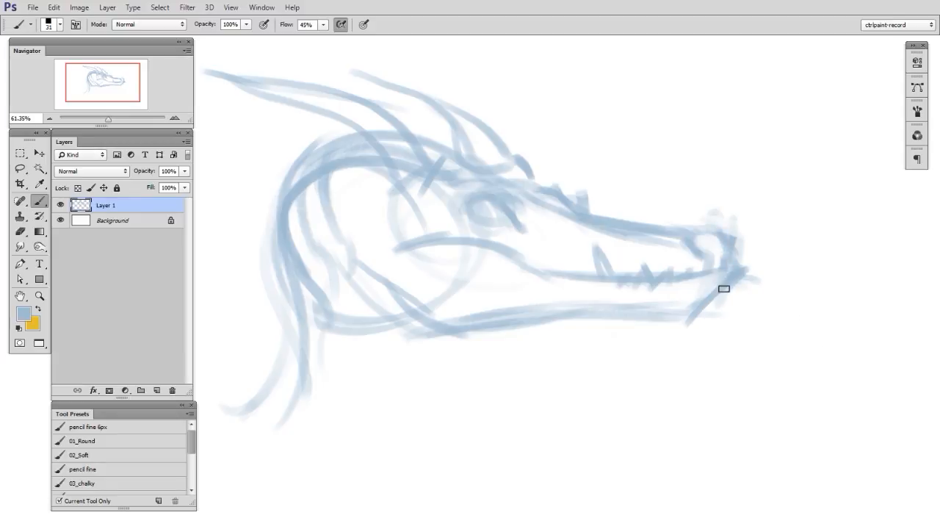
# - Erase the stray strokes around the chin to clean up the front of the lower jaw
pyautogui.press('e')
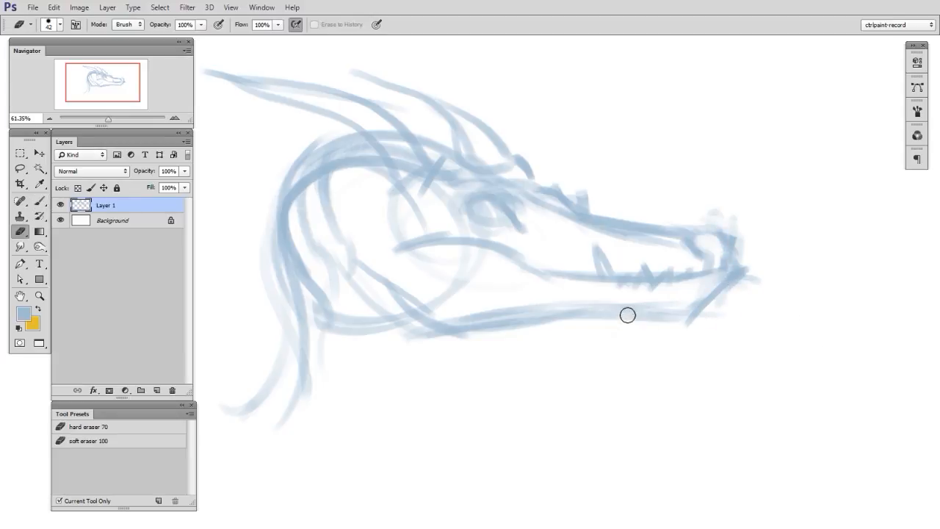
pyautogui.press('b')
pyautogui.press('e')
pyautogui.moveTo(706, 313)
pyautogui.mouseDown()
pyautogui.moveTo(742, 264)
pyautogui.moveTo(738, 276)
pyautogui.mouseUp()
pyautogui.press('b')
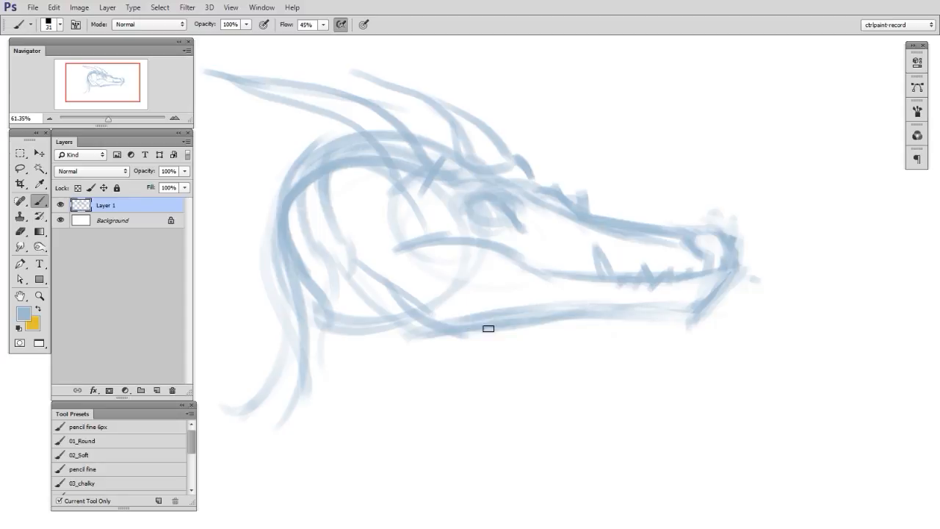
# - Sketch broad blue throat folds sweeping down and back from the underside of the lower jaw
pyautogui.moveTo(490, 329); pyautogui.dragTo(396, 387)
pyautogui.moveTo(432, 346); pyautogui.dragTo(367, 457)
pyautogui.moveTo(559, 311); pyautogui.dragTo(356, 425)
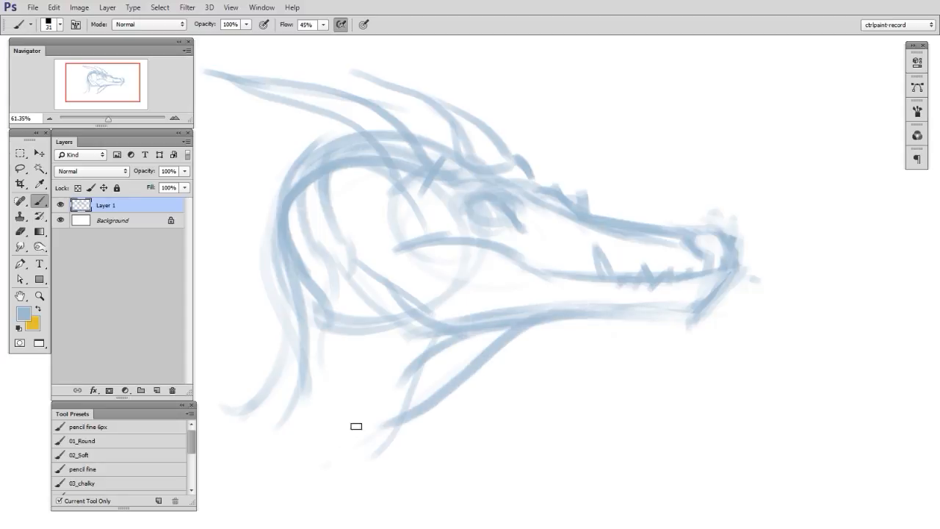
pyautogui.moveTo(468, 376)
pyautogui.mouseDown()
pyautogui.moveTo(574, 312)
pyautogui.moveTo(426, 399)
pyautogui.moveTo(427, 428)
pyautogui.mouseUp()
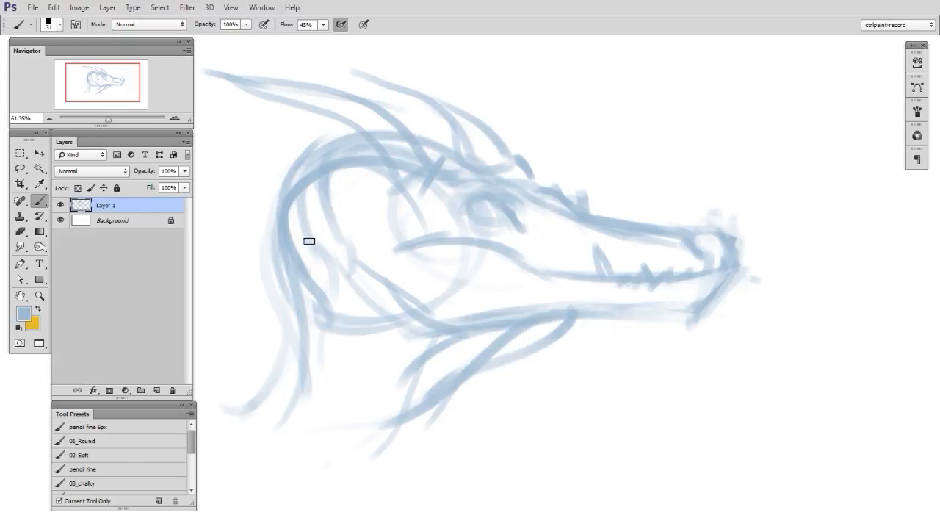
# - Sketch the back and front contours of the neck in blue, with a curved stroke behind the nape
pyautogui.moveTo(286, 241); pyautogui.dragTo(208, 453)
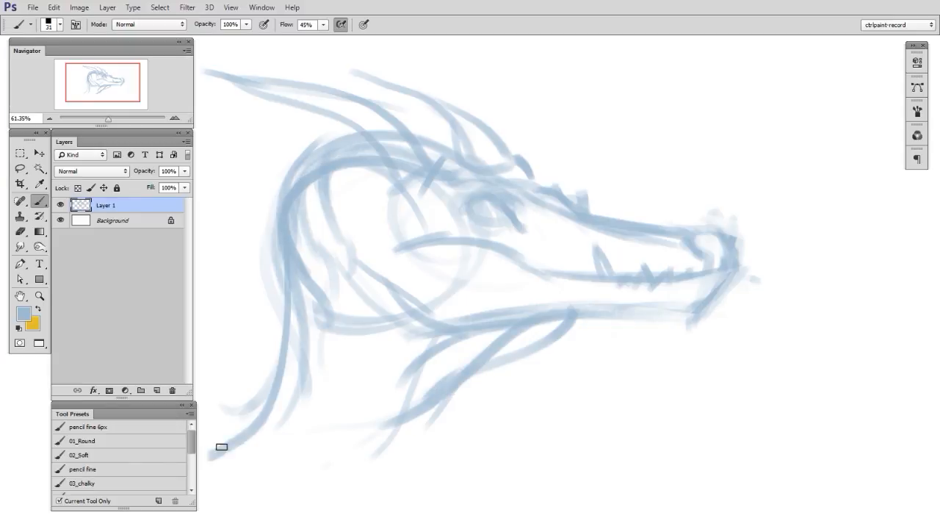
pyautogui.moveTo(311, 393); pyautogui.dragTo(241, 447)
pyautogui.moveTo(304, 480); pyautogui.dragTo(462, 389)
pyautogui.moveTo(415, 416); pyautogui.dragTo(310, 490)
pyautogui.moveTo(224, 421); pyautogui.dragTo(285, 328)
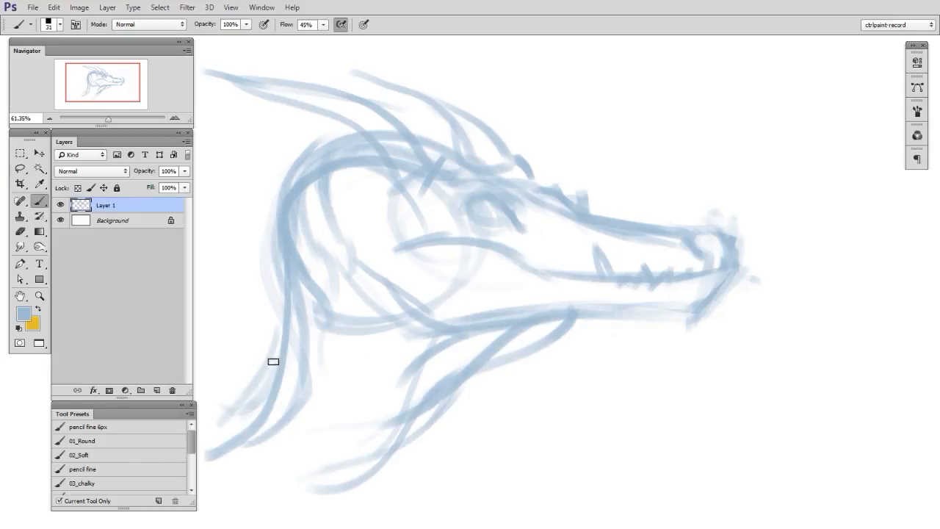
pyautogui.moveTo(208, 341); pyautogui.dragTo(292, 383)
# - Fade the outer throat strokes with the eraser and redraw the throat line from the jaw to the neck's base
pyautogui.press('e')
pyautogui.moveTo(569, 330); pyautogui.dragTo(409, 435)
pyautogui.press('b')
pyautogui.moveTo(538, 311); pyautogui.dragTo(396, 458)
pyautogui.moveTo(302, 484); pyautogui.dragTo(426, 413)
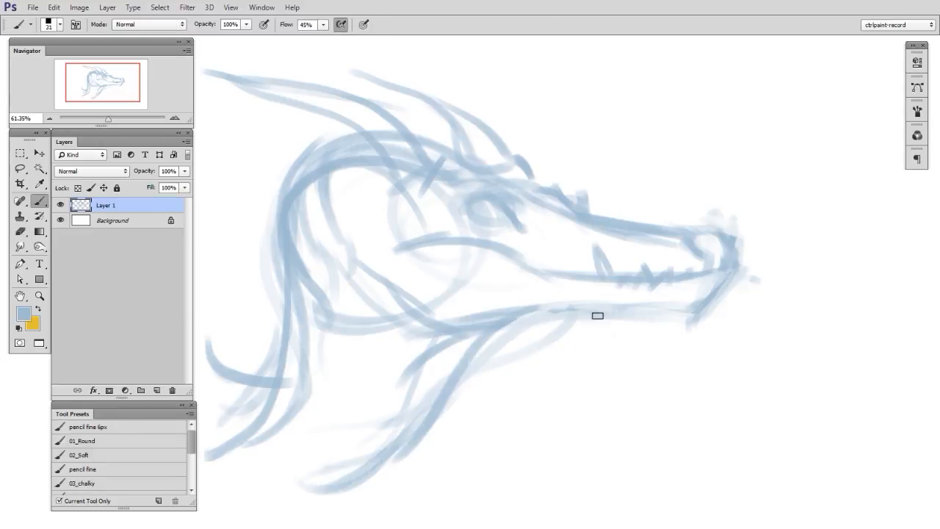
# - Lighten the back of the skull and redraw its inner curve up over the head
pyautogui.press('e')
pyautogui.moveTo(294, 168)
pyautogui.mouseDown()
pyautogui.moveTo(277, 210)
pyautogui.moveTo(316, 182)
pyautogui.mouseUp()
pyautogui.press('b')
pyautogui.moveTo(298, 288); pyautogui.dragTo(395, 152)
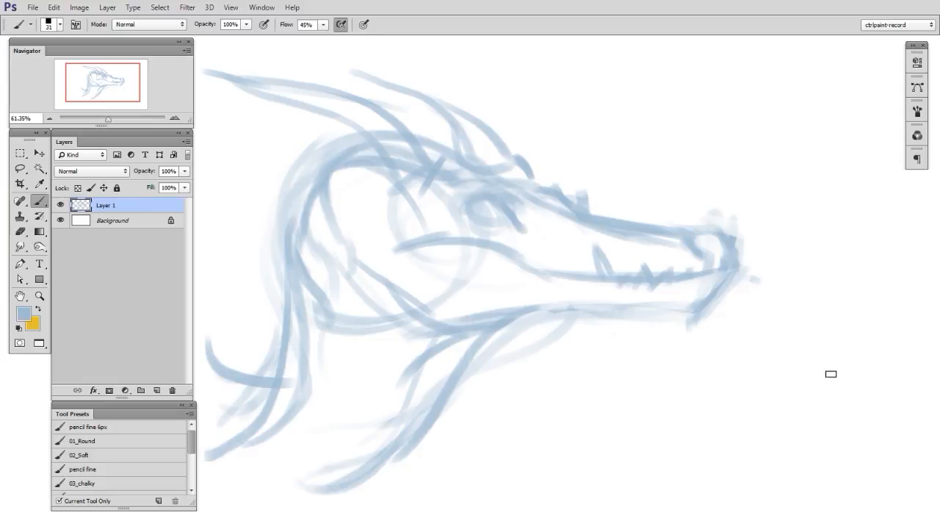
# - Redraw the top of the snout higher with a blunter nose, and soften the overlapping strokes at its tip
pyautogui.press('e')
pyautogui.press('b')
pyautogui.moveTo(589, 200); pyautogui.dragTo(692, 209)
pyautogui.moveTo(727, 259); pyautogui.dragTo(709, 222)
pyautogui.moveTo(672, 204); pyautogui.dragTo(706, 264)
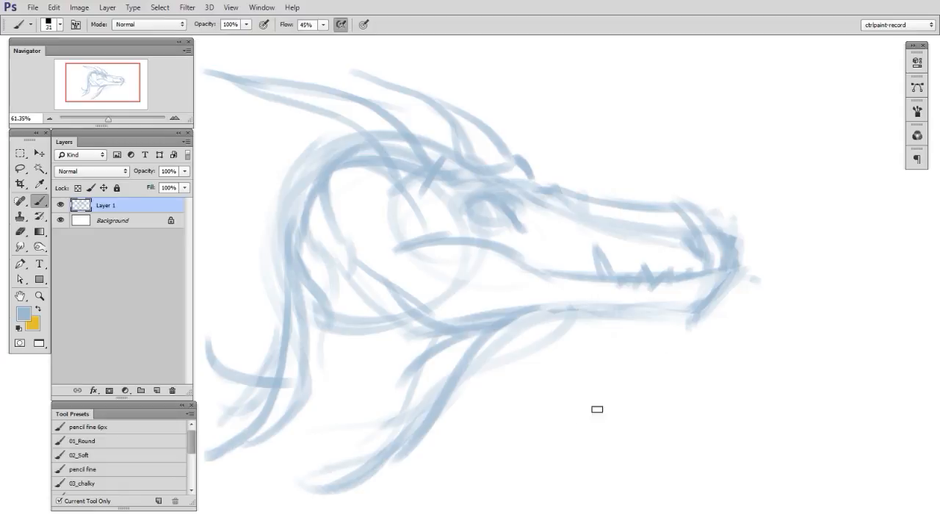
pyautogui.press('e')
pyautogui.moveTo(698, 207)
pyautogui.mouseDown()
pyautogui.moveTo(719, 240)
pyautogui.moveTo(728, 219)
pyautogui.moveTo(677, 283)
pyautogui.moveTo(693, 226)
pyautogui.moveTo(727, 223)
pyautogui.moveTo(732, 258)
pyautogui.mouseUp()
pyautogui.press('b')
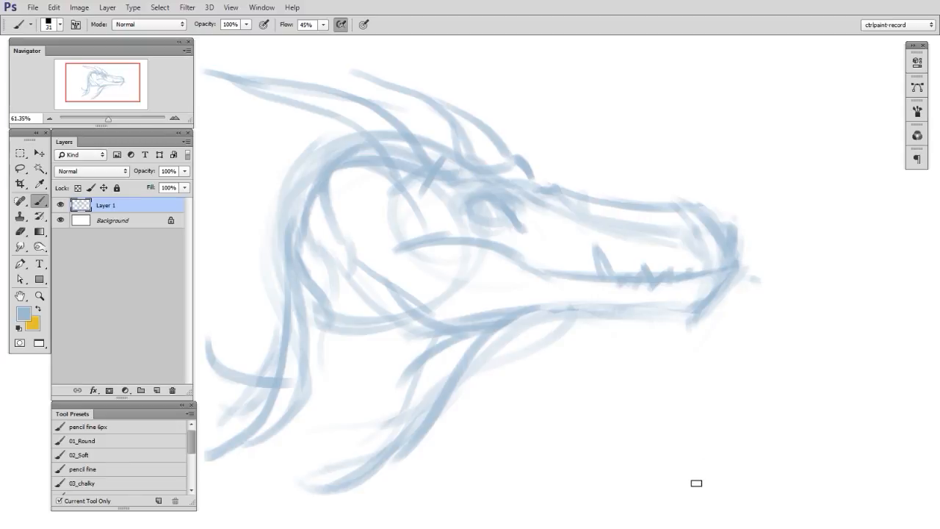
# - Erase the teeth and old mouth line, and redraw the mouth as a straighter line to the snout's tip
pyautogui.press('e')
pyautogui.moveTo(598, 257); pyautogui.dragTo(680, 262)
pyautogui.press('b')
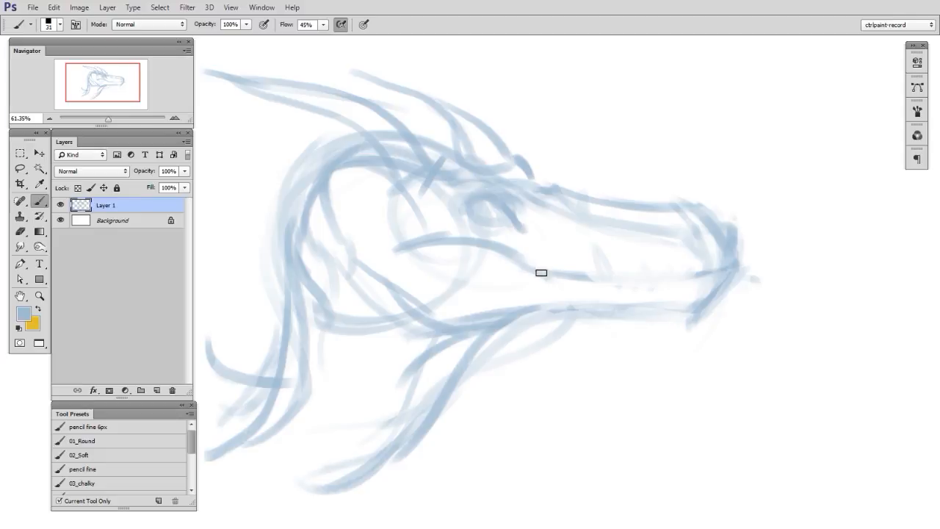
pyautogui.moveTo(518, 266); pyautogui.dragTo(746, 271)
pyautogui.press('e')
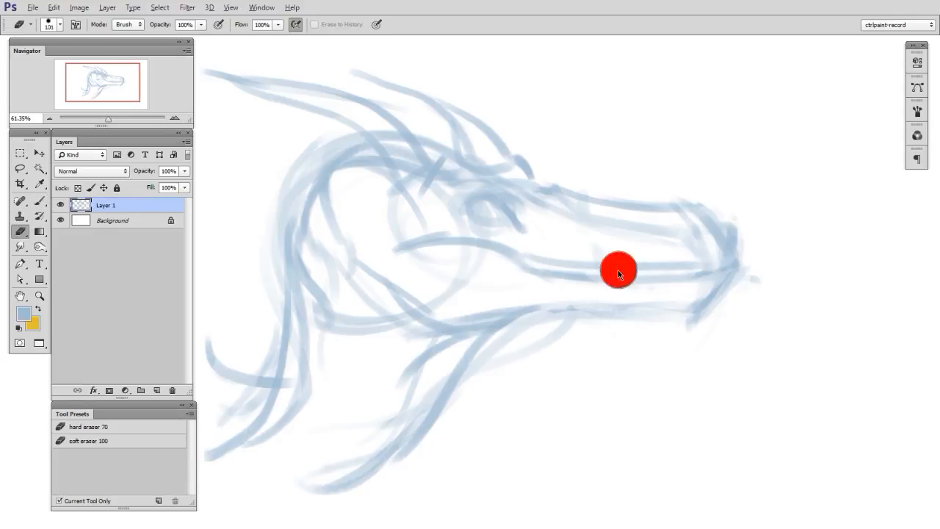
pyautogui.moveTo(541, 272); pyautogui.dragTo(565, 275)
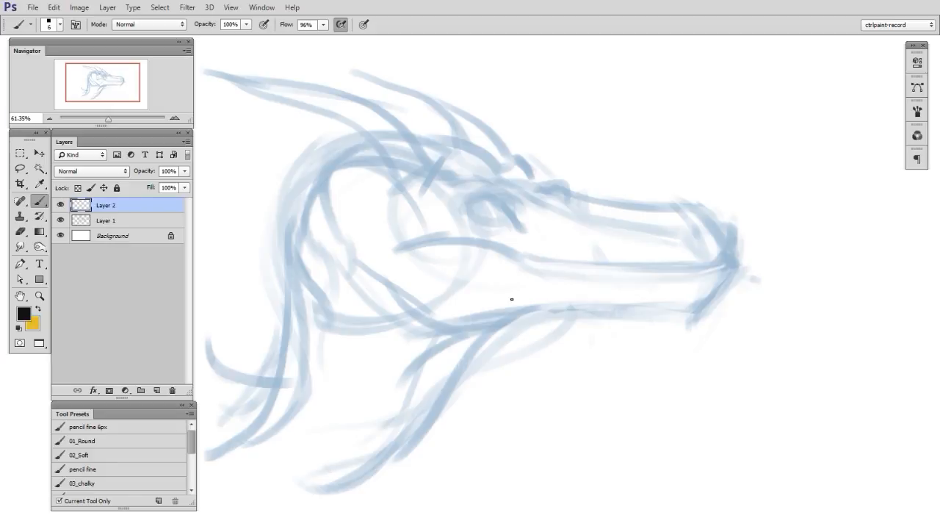
# - Start the fine black line work on Layer 2 at the dragon's eye
pyautogui.keyDown('ctrl'); pyautogui.moveTo(512, 298); pyautogui.dragTo(591, 298); pyautogui.keyUp('ctrl')
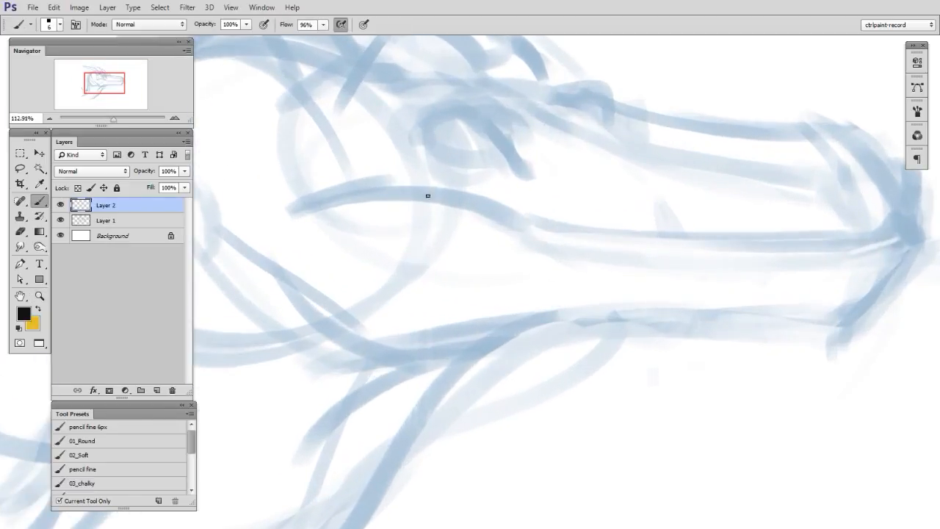
pyautogui.moveTo(453, 213); pyautogui.dragTo(556, 363)
pyautogui.keyDown('ctrl'); pyautogui.moveTo(556, 363); pyautogui.dragTo(579, 363); pyautogui.keyUp('ctrl')
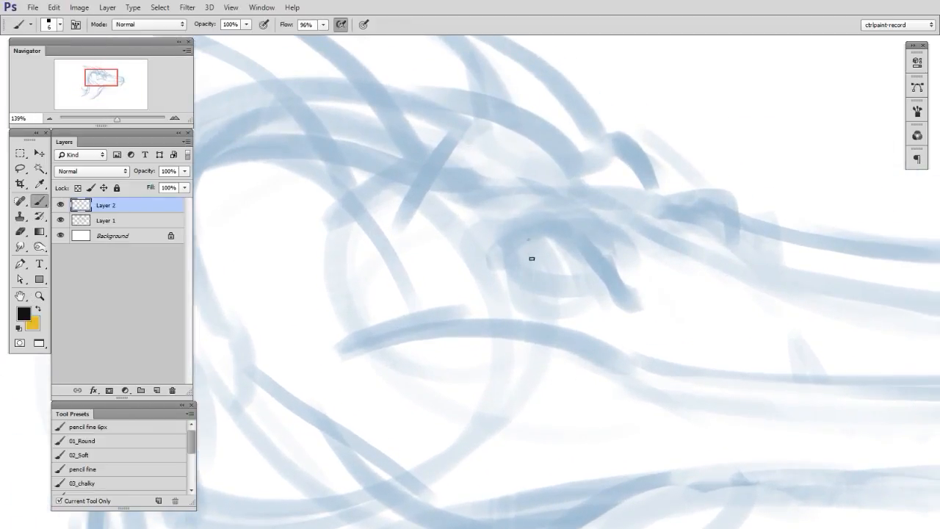
pyautogui.moveTo(526, 242)
pyautogui.mouseDown()
pyautogui.moveTo(572, 256)
pyautogui.moveTo(545, 235)
pyautogui.moveTo(520, 235)
pyautogui.mouseUp()
pyautogui.moveTo(586, 266)
pyautogui.mouseDown()
pyautogui.moveTo(557, 272)
pyautogui.moveTo(598, 266)
pyautogui.mouseUp()
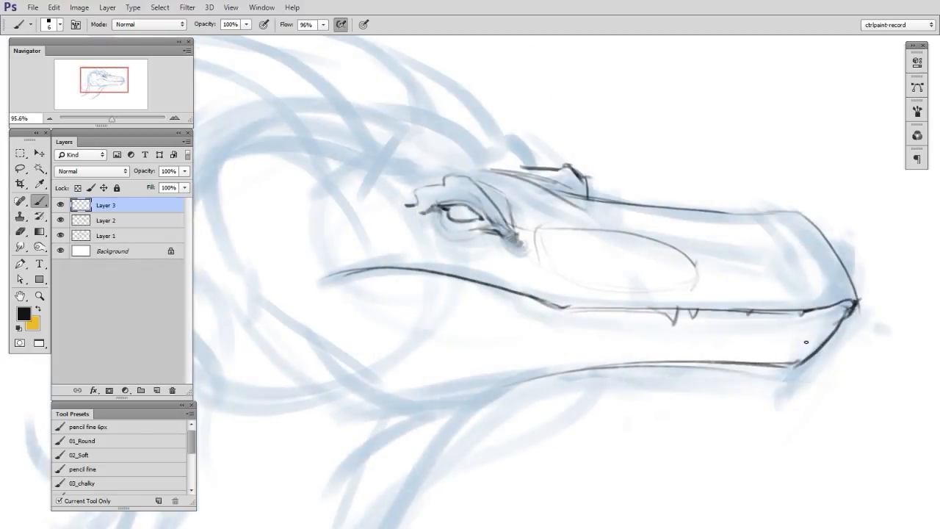
# - Draw the near and far nostrils on a new layer, and merge the line layers down into Layer 2
pyautogui.hotkey('ctrl', 'shift', 'alt', 'n')
pyautogui.moveTo(792, 246); pyautogui.dragTo(815, 278)
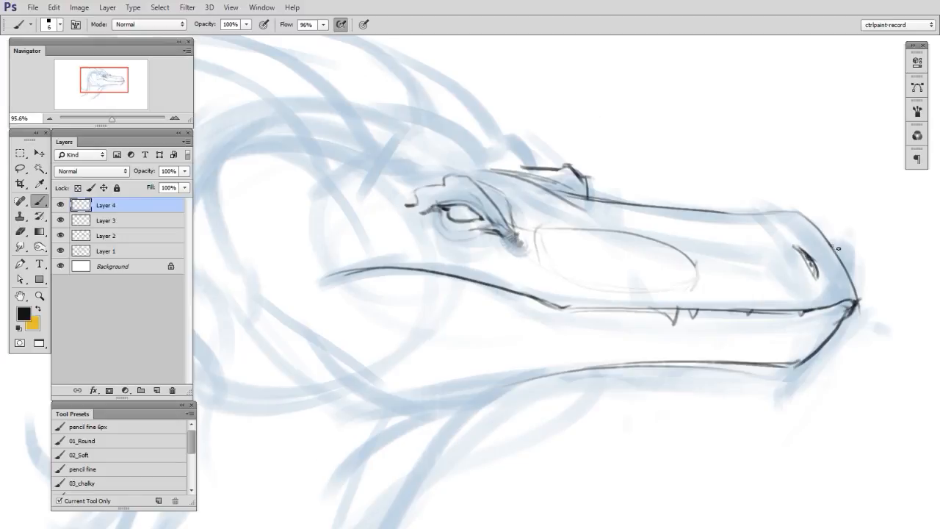
pyautogui.moveTo(832, 243)
pyautogui.mouseDown()
pyautogui.moveTo(850, 270)
pyautogui.moveTo(830, 246)
pyautogui.mouseUp()
pyautogui.moveTo(819, 364)
pyautogui.mouseDown()
pyautogui.moveTo(834, 329)
pyautogui.moveTo(778, 330)
pyautogui.moveTo(815, 357)
pyautogui.mouseUp()
pyautogui.press('e')
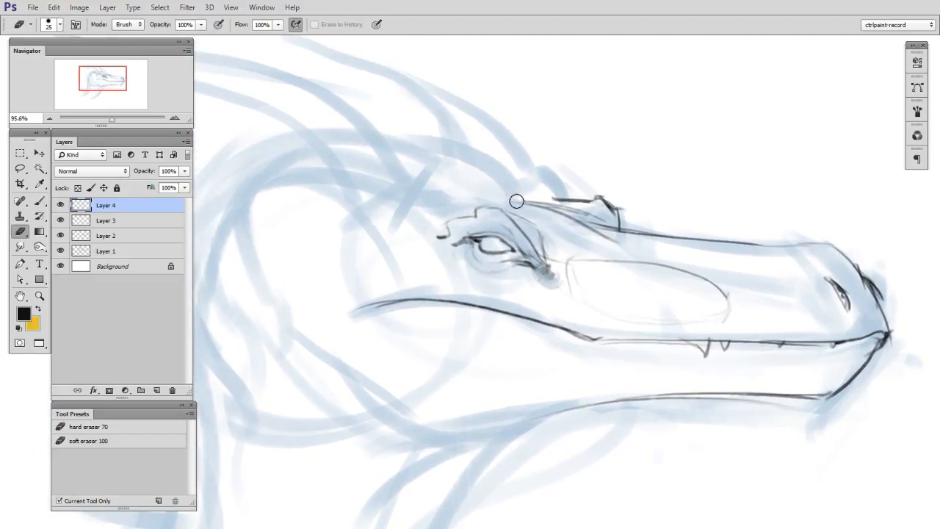
pyautogui.hotkey('ctrl', 'e')
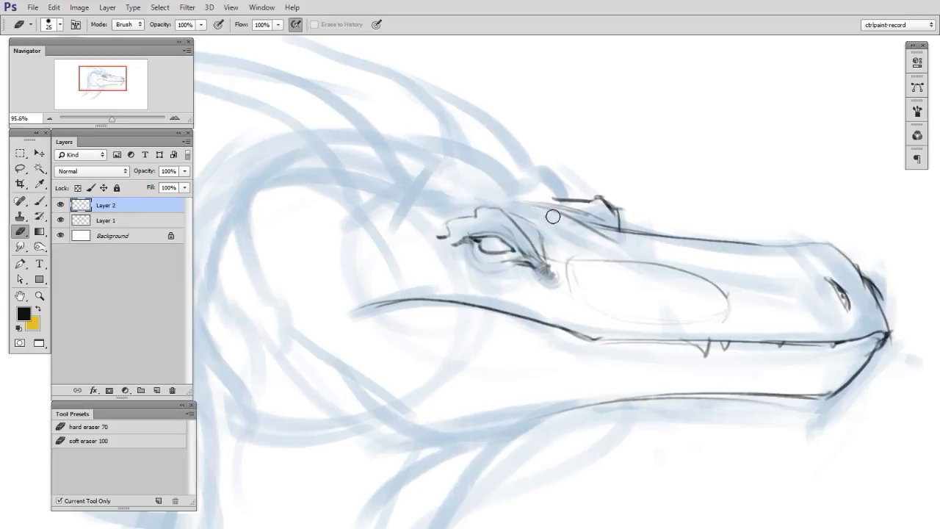
# - Ink the top contour of the skull on Layer 3, from the back of the head down to the brow
pyautogui.press('b')
pyautogui.moveTo(348, 145); pyautogui.dragTo(581, 218)
pyautogui.moveTo(653, 362); pyautogui.dragTo(710, 338)
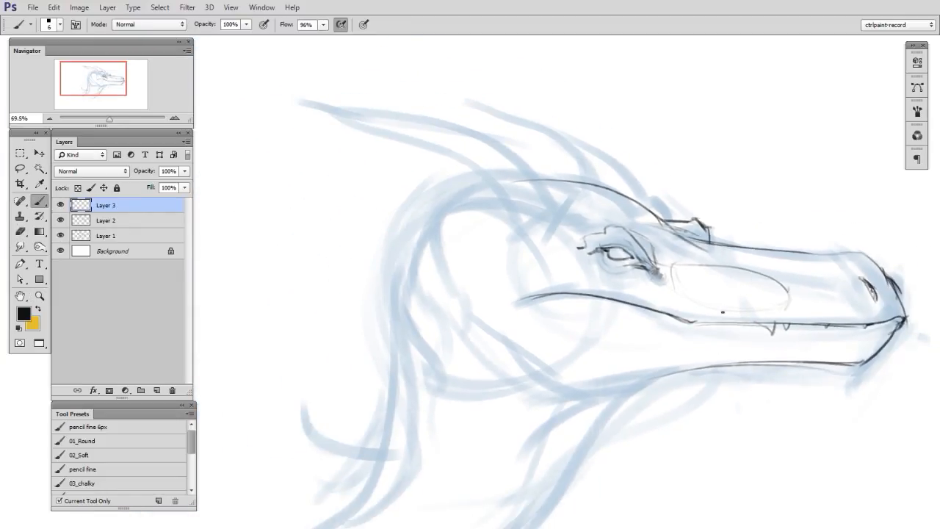
pyautogui.moveTo(693, 411); pyautogui.dragTo(683, 413)
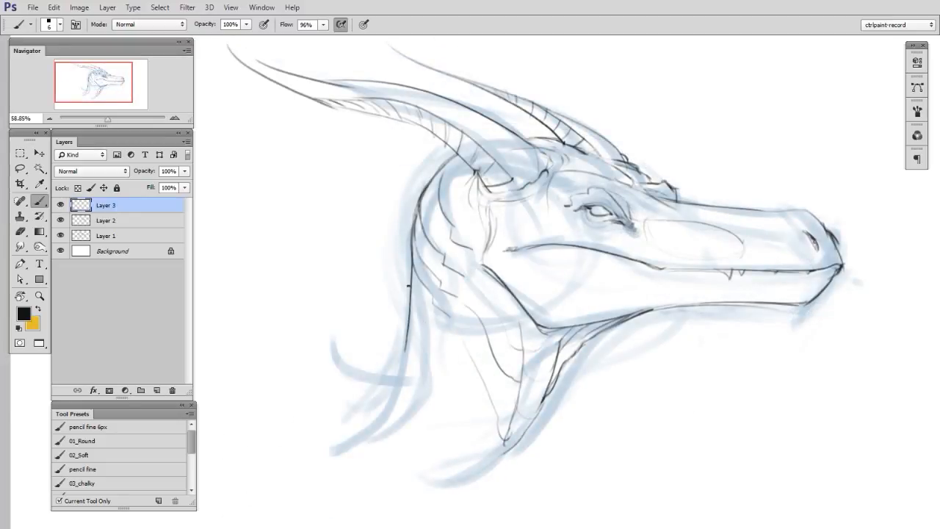
# - Ink the neck's lower contour and rounded base in fine black lines, and add light creases across the throat
pyautogui.moveTo(420, 338)
pyautogui.mouseDown()
pyautogui.moveTo(424, 408)
pyautogui.moveTo(449, 461)
pyautogui.mouseUp()
pyautogui.hotkey('ctrl', 'z')
pyautogui.moveTo(418, 345)
pyautogui.mouseDown()
pyautogui.moveTo(432, 437)
pyautogui.moveTo(450, 481)
pyautogui.mouseUp()
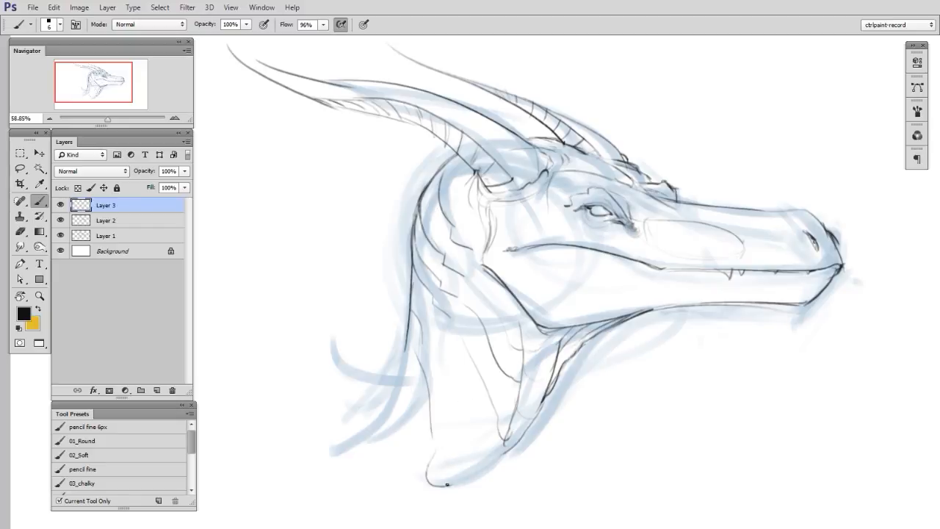
pyautogui.moveTo(428, 451); pyautogui.dragTo(498, 415)
pyautogui.moveTo(517, 442); pyautogui.dragTo(466, 483)
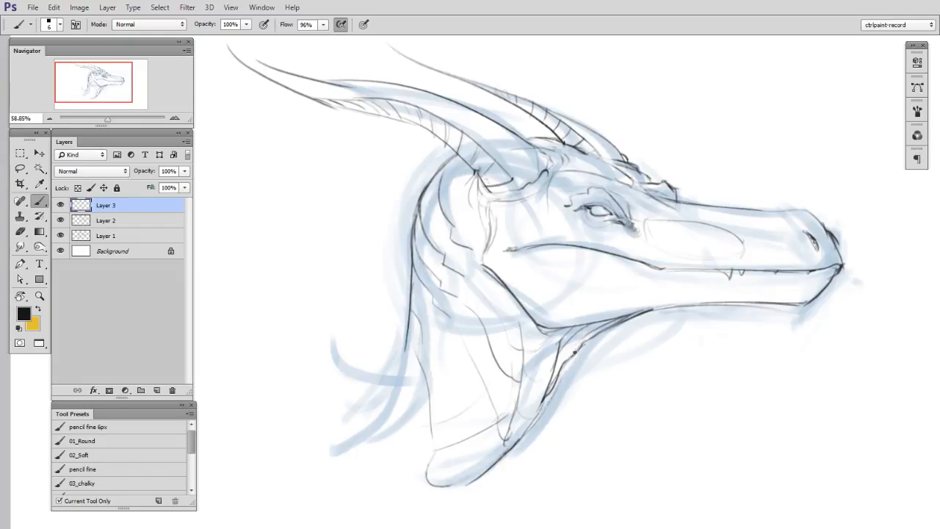